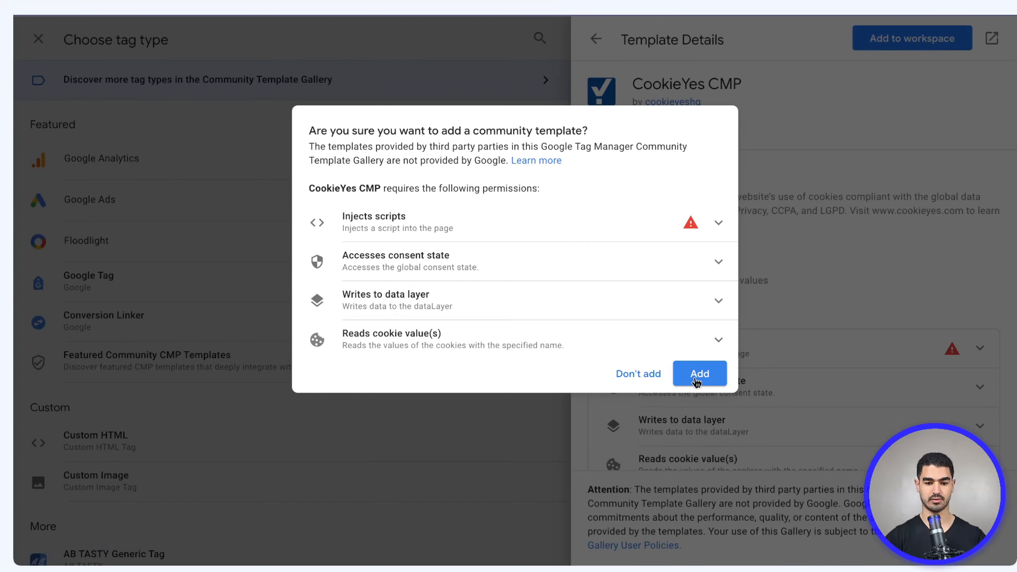
# Apply the CookieYes CMP gallery template to the new tag, then go to CookieYes Advanced Settings
pyautogui.click(697, 370)
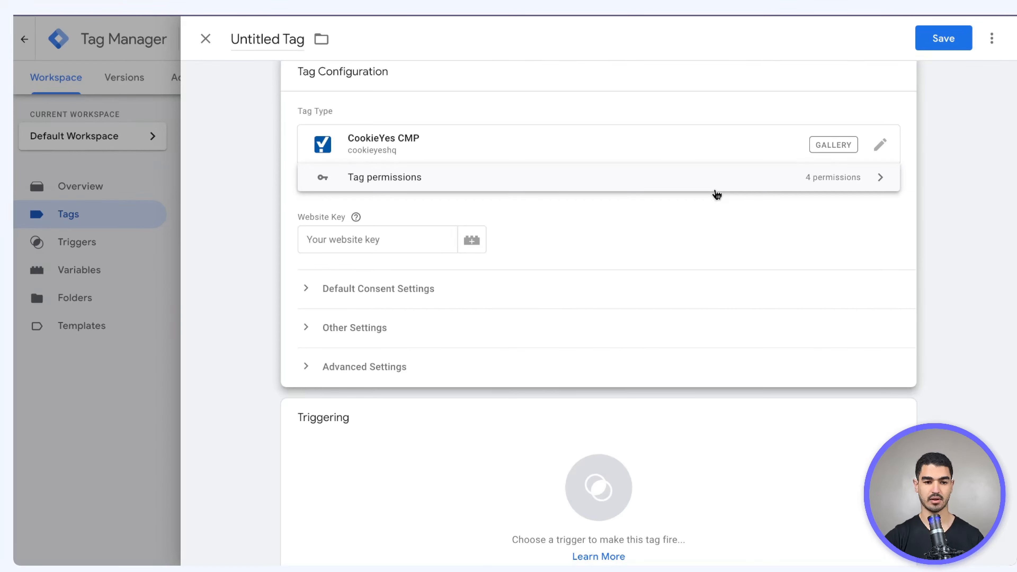
pyautogui.click(449, 8)
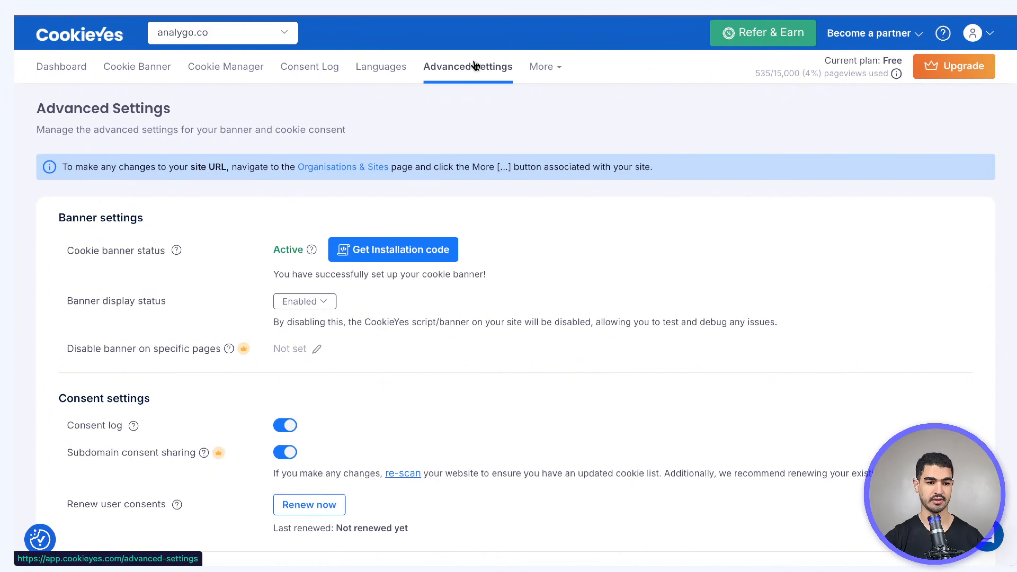
# Show CookieYes' 'Install With Google Tag Manager' installation code with the site's website key
pyautogui.click(382, 250)
pyautogui.click(387, 127)
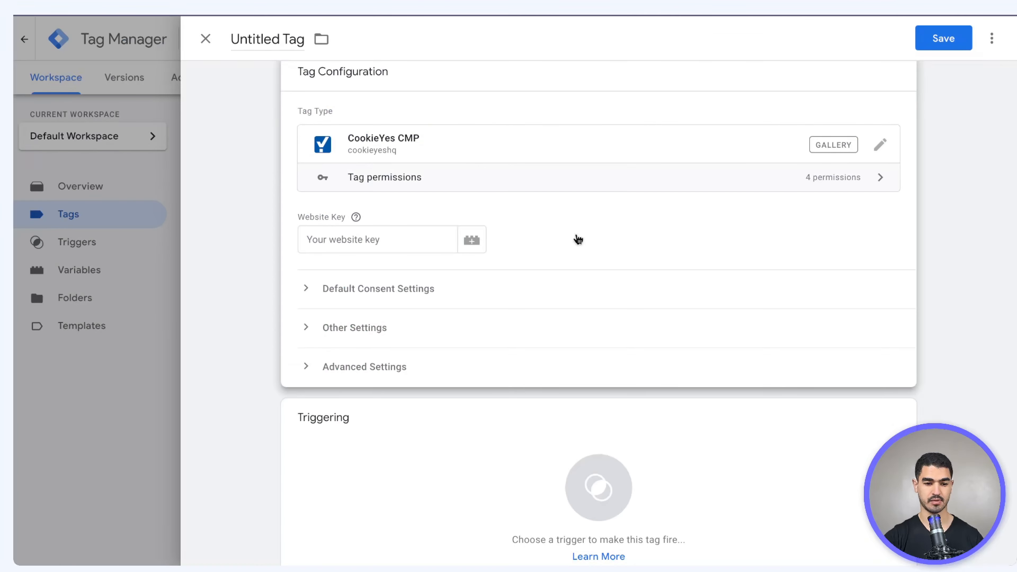
# Create a Constant variable 'CookieYes ID - <key>' holding the pasted website key and assign it to Website Key
pyautogui.click(419, 240)
pyautogui.click(467, 240)
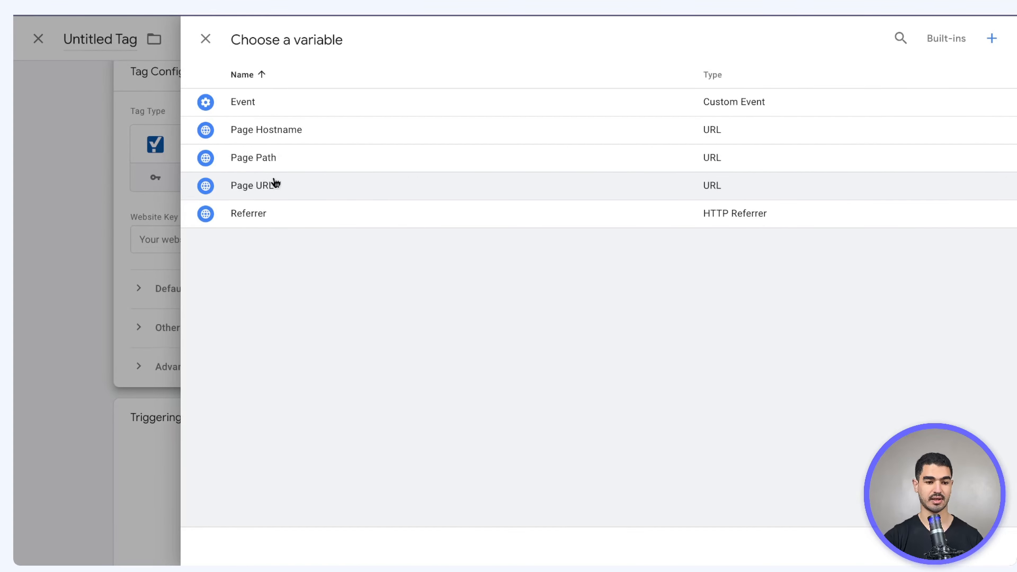
pyautogui.click(992, 39)
pyautogui.click(833, 113)
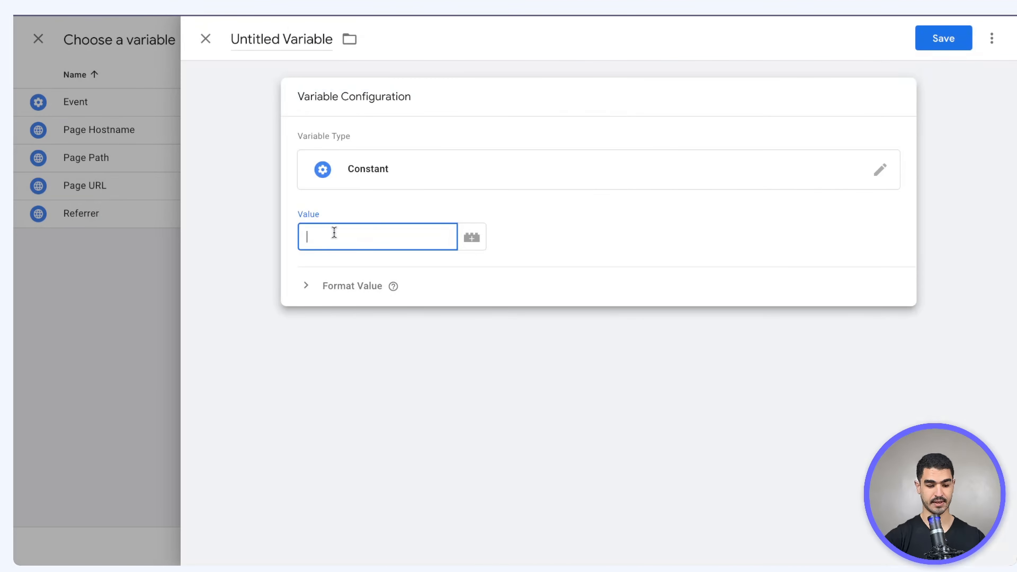
pyautogui.write('e08d163d8ea412658adbbe96')
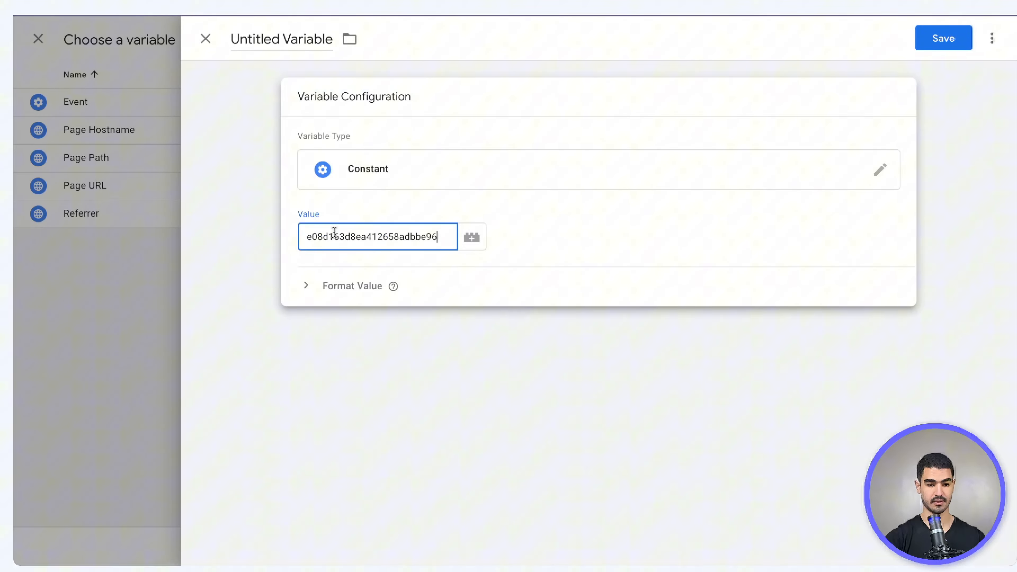
pyautogui.click(297, 40)
pyautogui.hotkey('ctrl', 'a')
pyautogui.write('CookieYes ID -')
pyautogui.write('e08d163d8ea412658adbbe96')
pyautogui.click(943, 39)
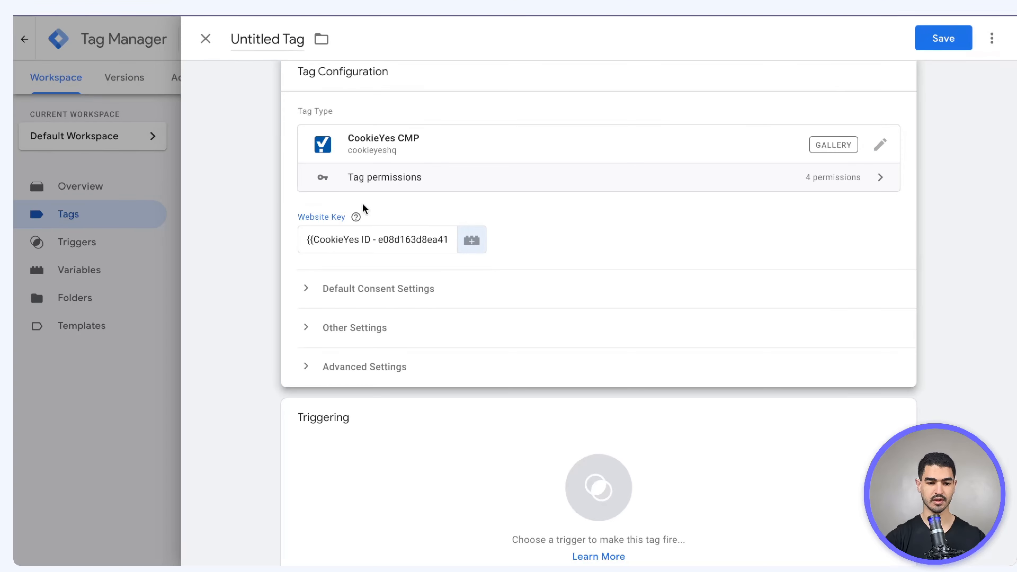
pyautogui.click(343, 290)
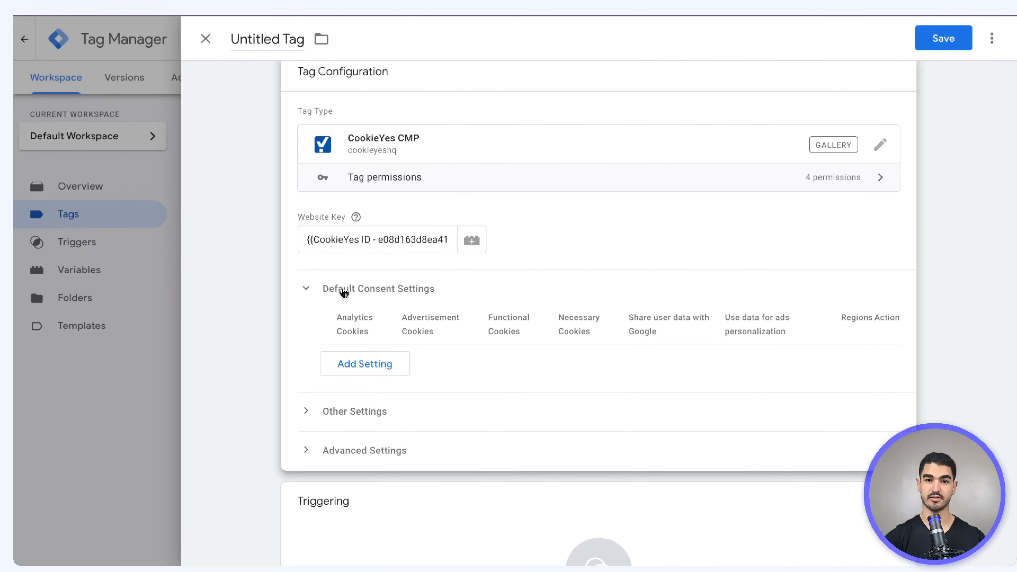
# Add an all-regions default consent row: analytics, advertisement and functional Disabled, necessary cookies Enabled
pyautogui.click(363, 372)
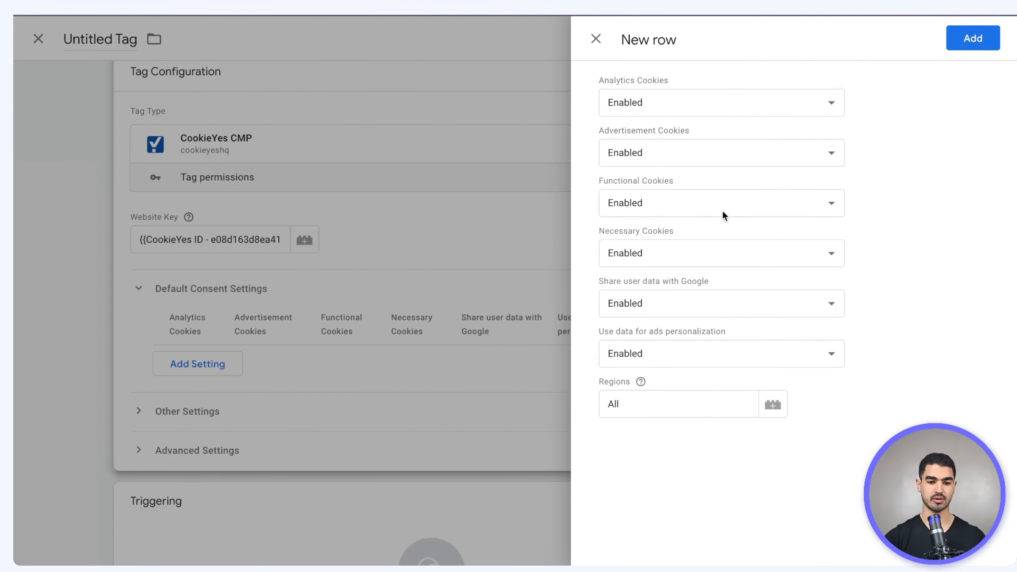
pyautogui.click(701, 105)
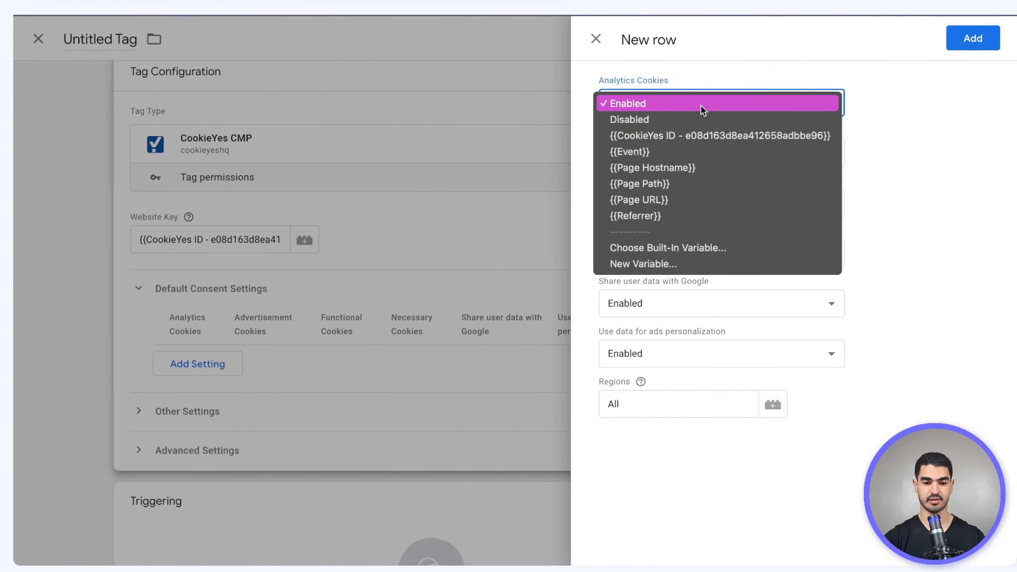
pyautogui.click(701, 121)
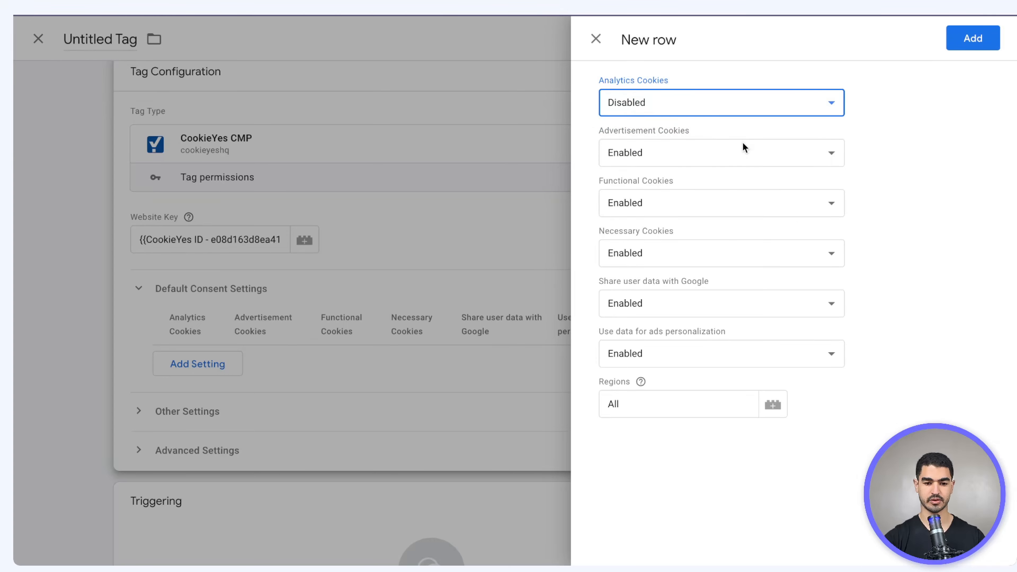
pyautogui.click(730, 152)
pyautogui.click(721, 170)
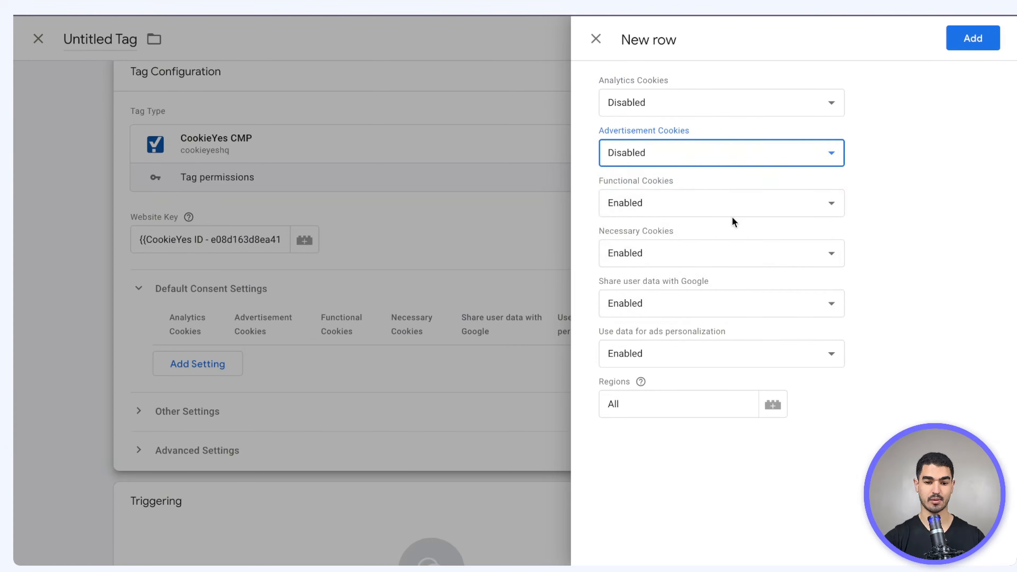
pyautogui.click(732, 216)
pyautogui.click(728, 253)
pyautogui.click(728, 255)
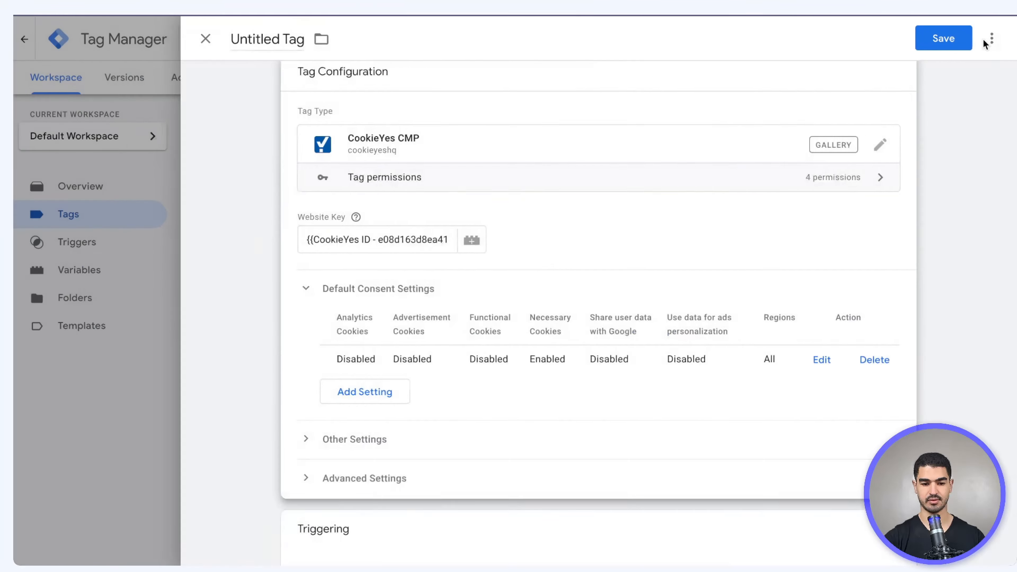
pyautogui.scroll(-4, 871, 366)
pyautogui.click(665, 400)
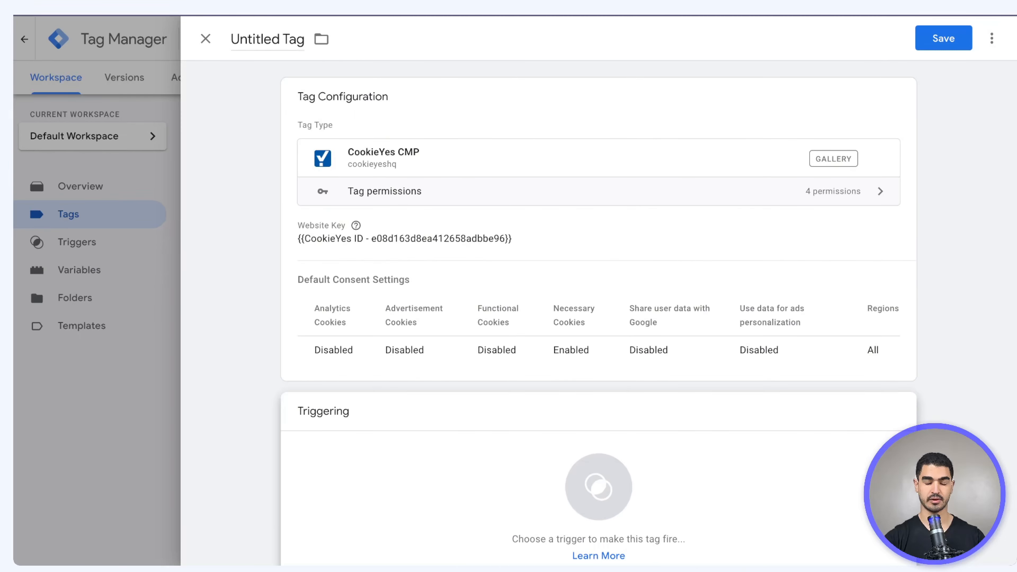
# Trigger the tag on Consent Initialization - All Pages, save it as CookieYes CMP, and start Preview
pyautogui.click(598, 487)
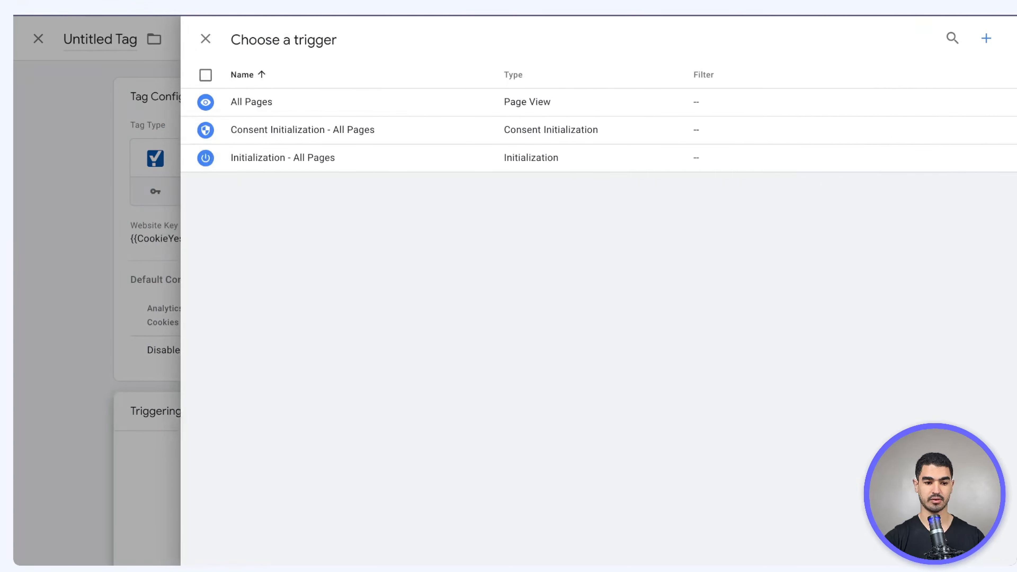
pyautogui.click(267, 133)
pyautogui.click(938, 37)
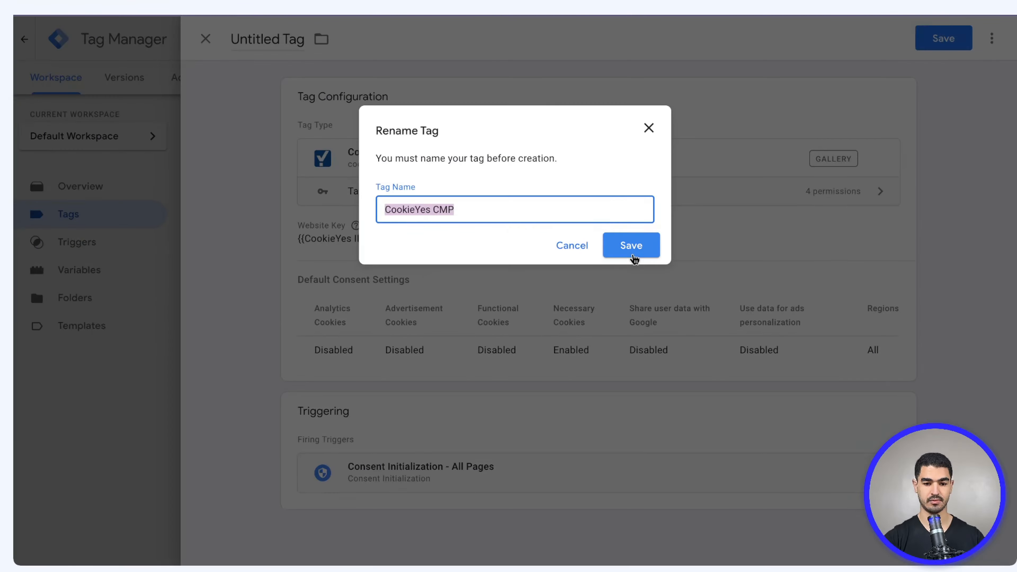
pyautogui.click(630, 243)
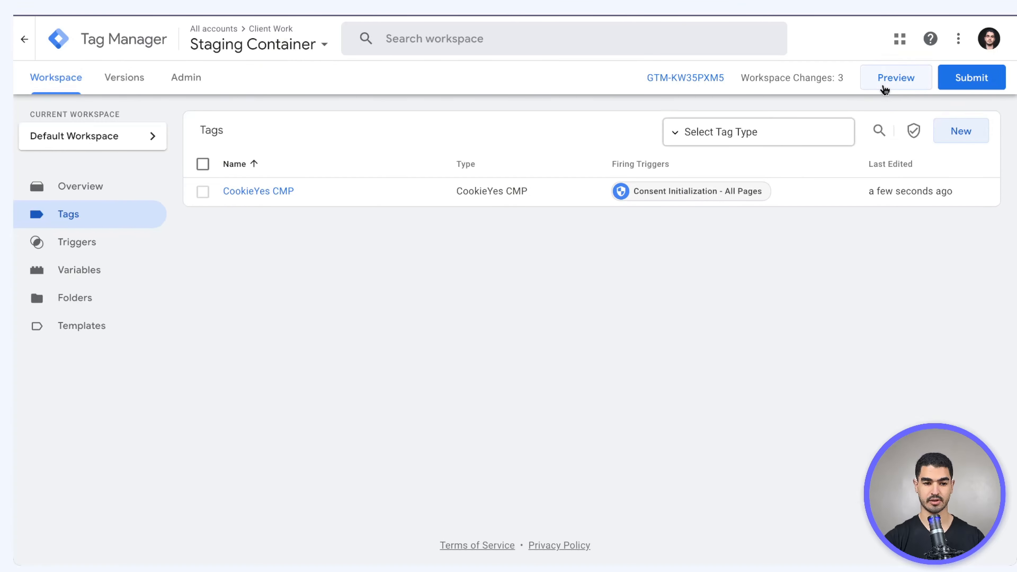
pyautogui.click(886, 84)
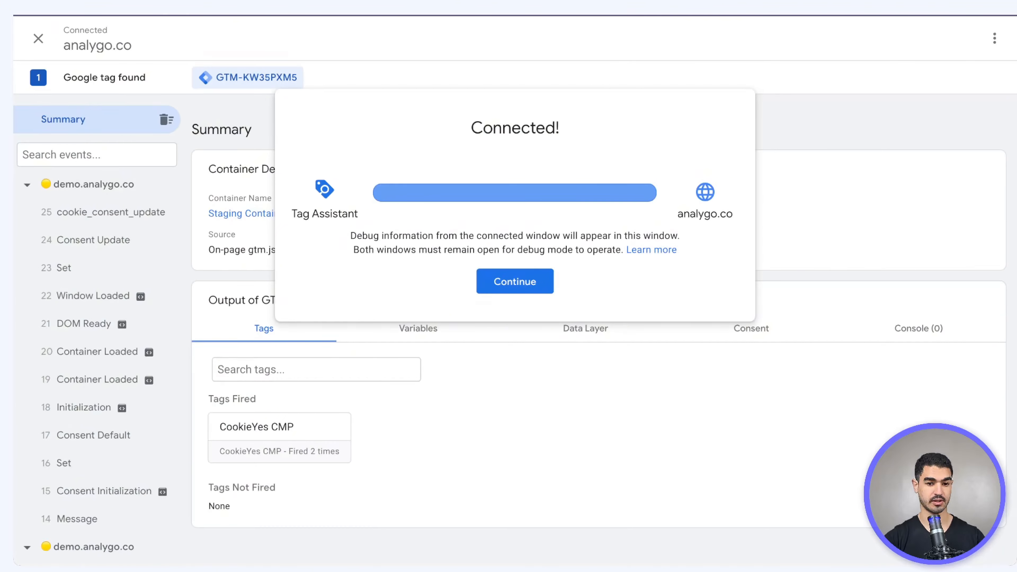
# View the Consent tab for the cookie_consent_update event in Tag Assistant
pyautogui.click(520, 278)
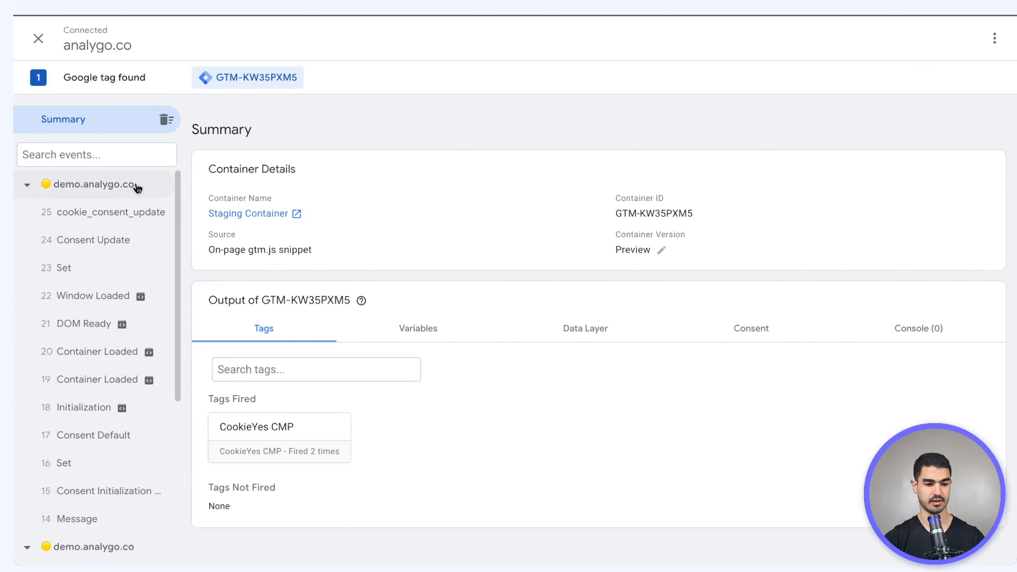
pyautogui.click(127, 216)
pyautogui.click(749, 275)
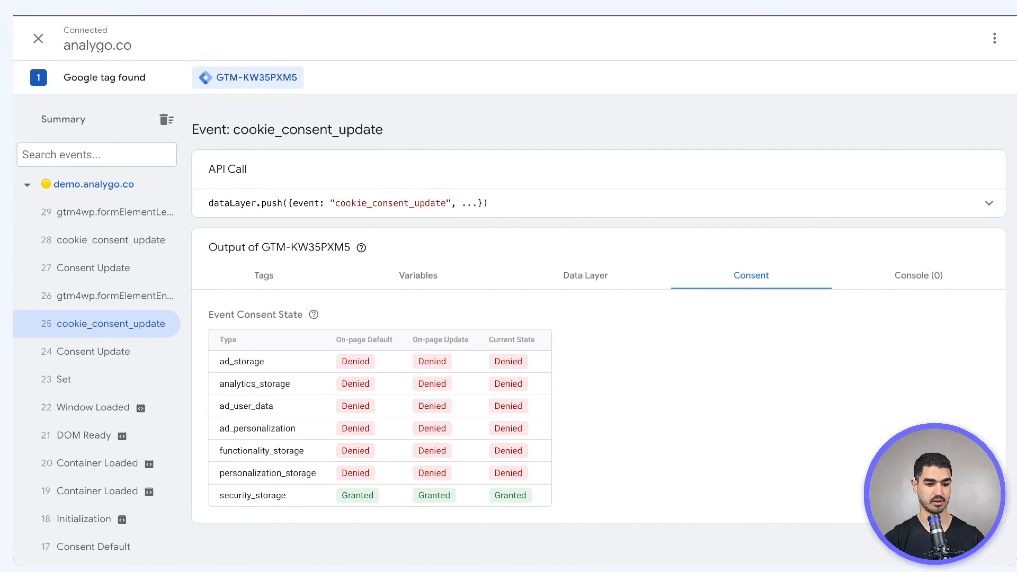
# Select the newest cookie_consent_update event to confirm consent is now granted
pyautogui.click(133, 245)
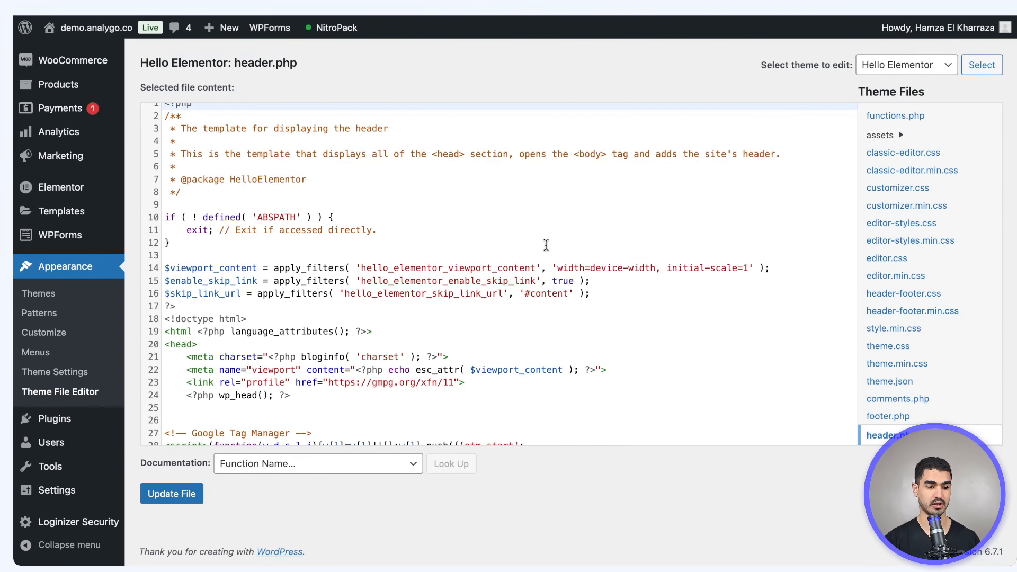
# Paste the Consent Mode v2 default script, denying all but security storage, above the GTM snippet in header.php
pyautogui.scroll(-2, 538, 370)
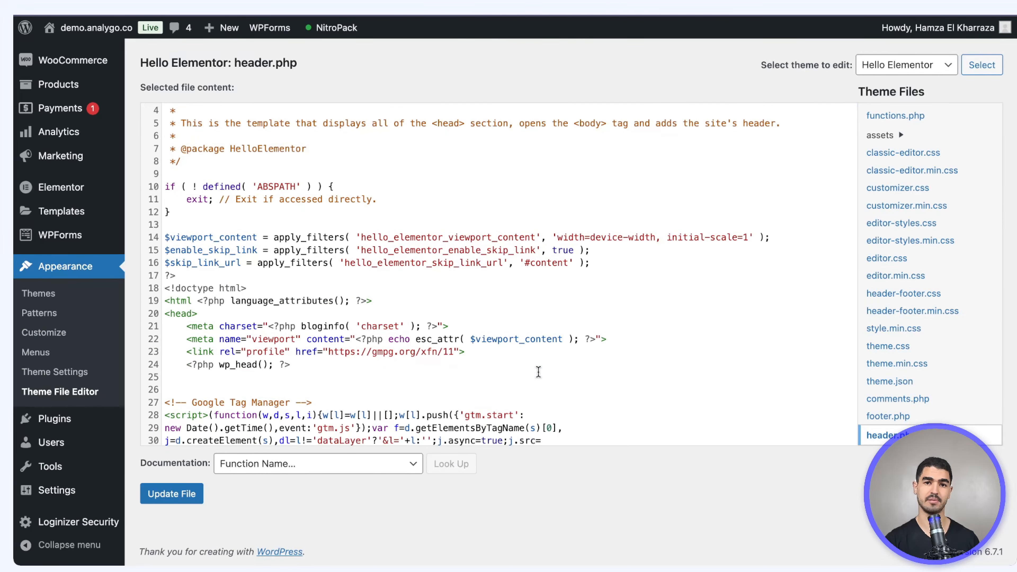
pyautogui.scroll(-5, 538, 372)
pyautogui.scroll(-4, 212, 265)
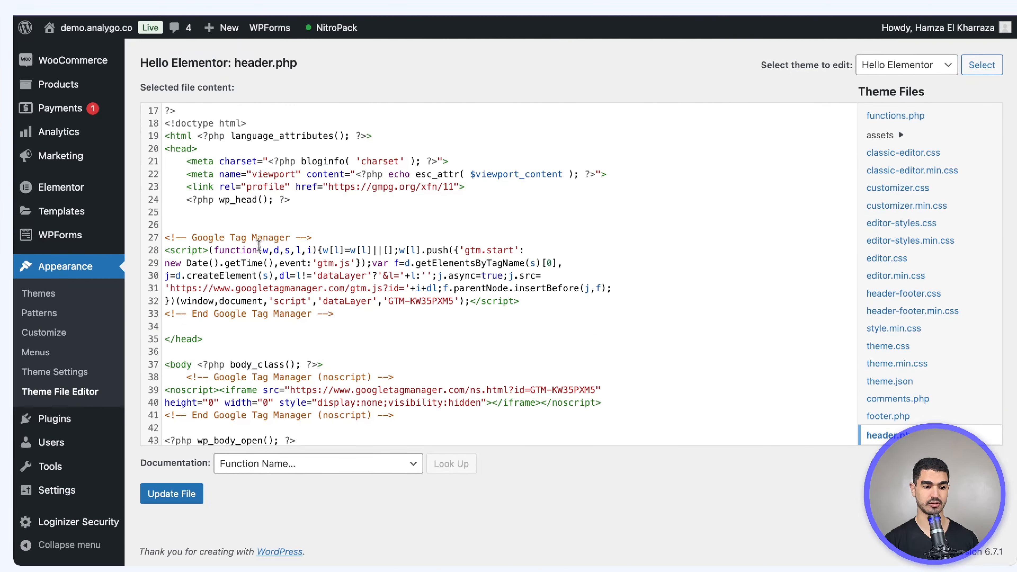
pyautogui.click(232, 221)
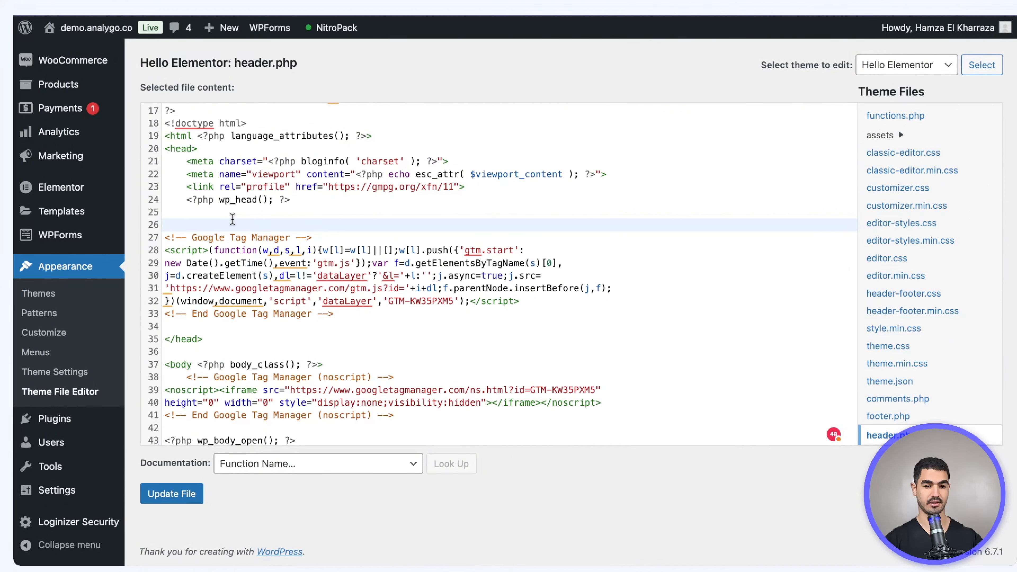
pyautogui.write('<!--Code CMv2    -->     <script>     window.dataLayer = window.dataLayer || [];     function gtag() {         dataLayer.push(arguments);     }     gtag("consent", "default", {         ad_storage: "denied",         ad_user_data: "denied",         ad_personalization: "denied",         analytics_storage: "denied",         functionality_storage: "denied",         personalization_storage: "denied",         security_storage: "granted",         wait_for_update: 2000,     });     gtag("set", "ads_data_redaction", true);     gtag("set", "url_passthrough", true); </script>')
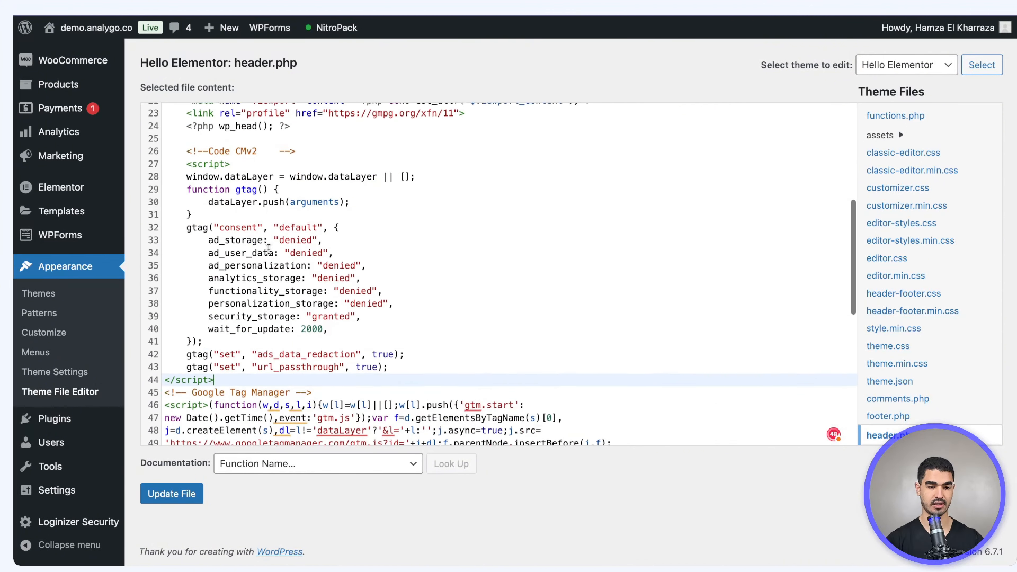
pyautogui.press('Return')
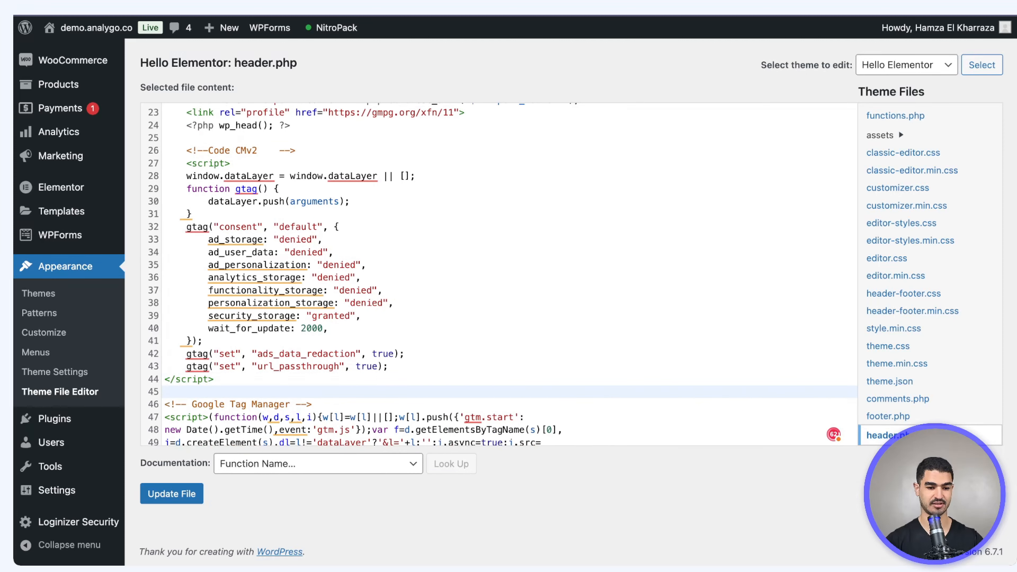
pyautogui.scroll(6, 272, 147)
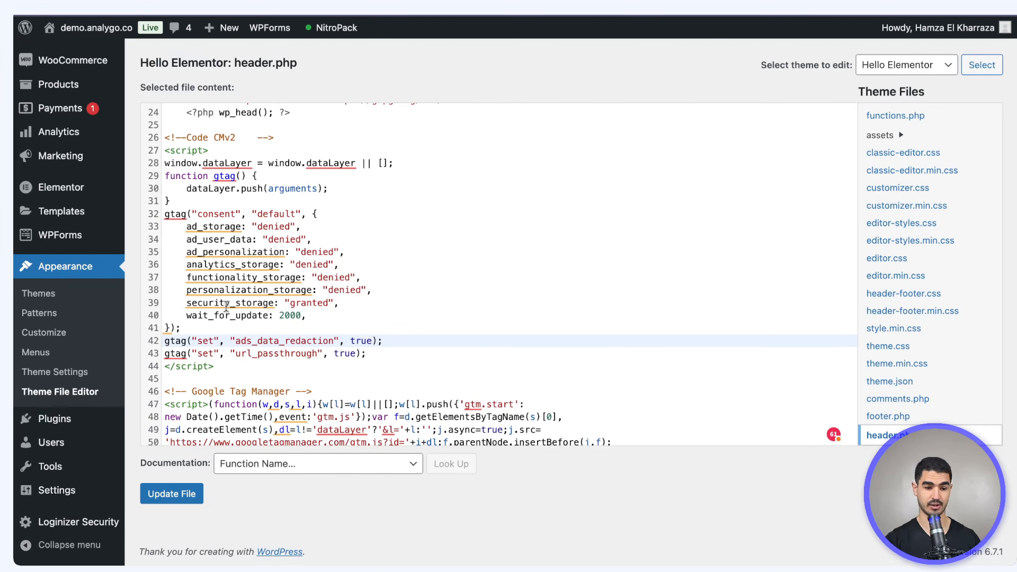
pyautogui.press('Down')
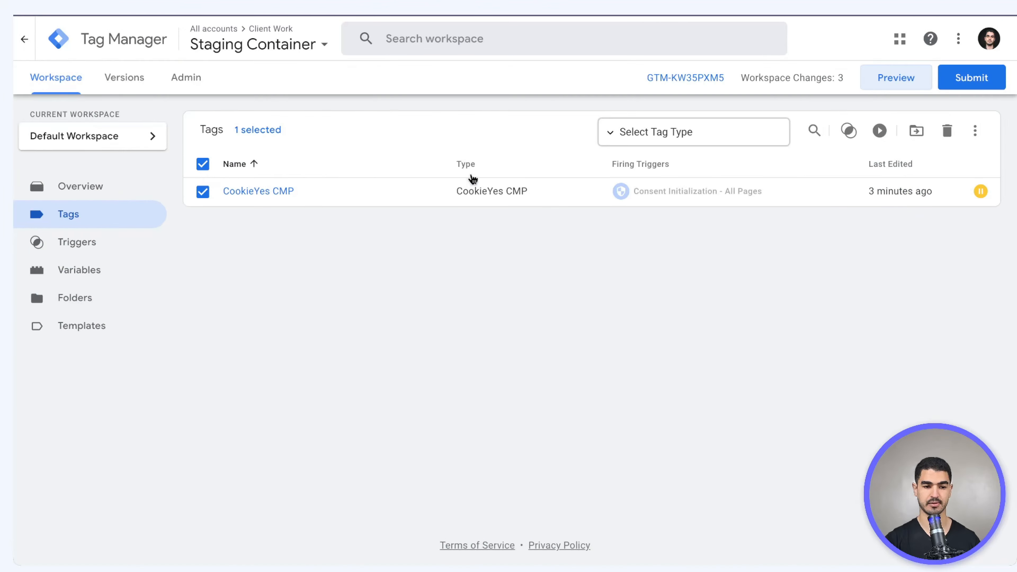
pyautogui.click(470, 181)
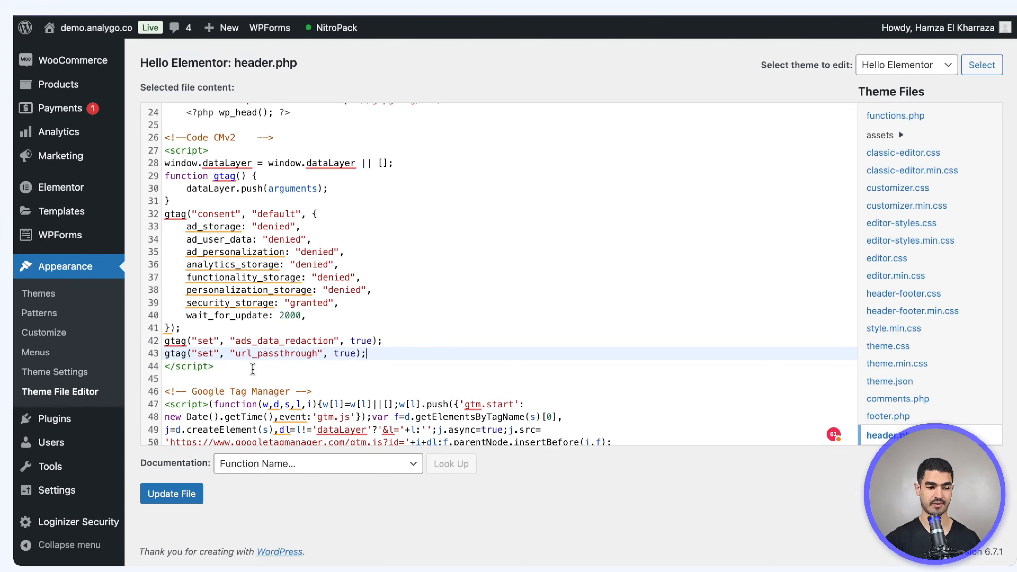
pyautogui.click(249, 366)
pyautogui.press('Return')
pyautogui.press('Return')
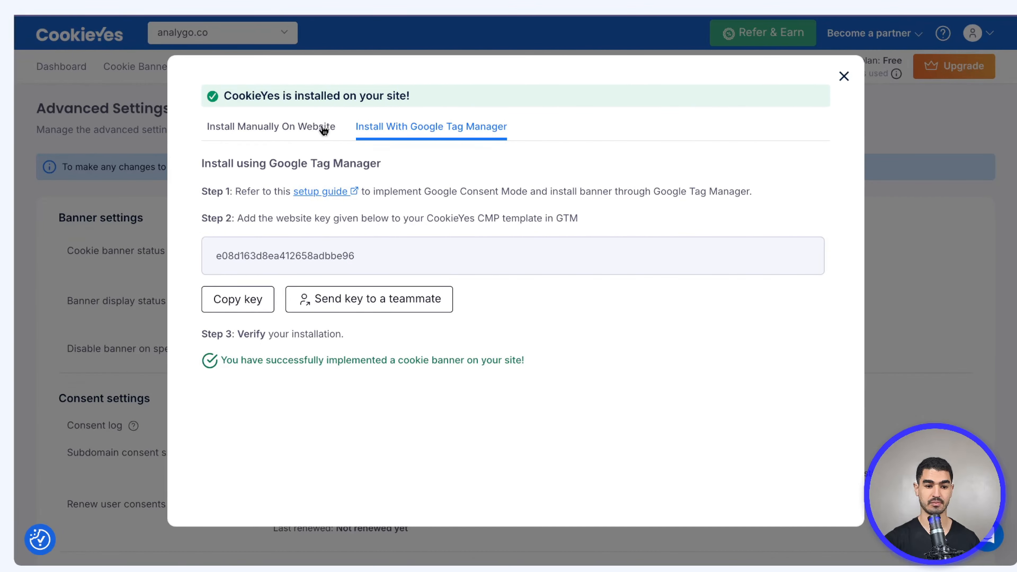
# Copy CookieYes' manual installation code and paste the banner script into header.php
pyautogui.click(323, 130)
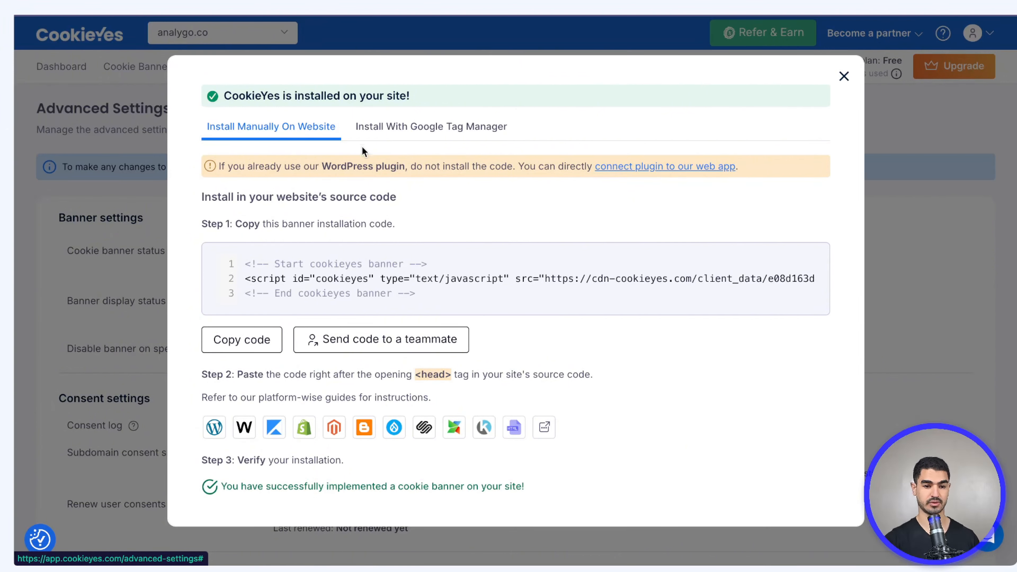
pyautogui.click(242, 339)
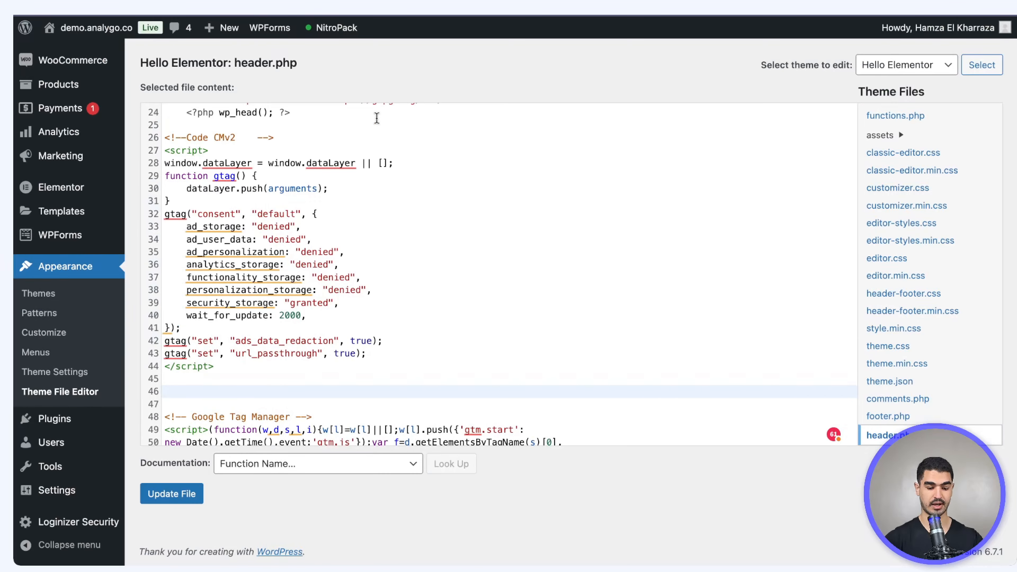
pyautogui.hotkey('ctrl', 'v')
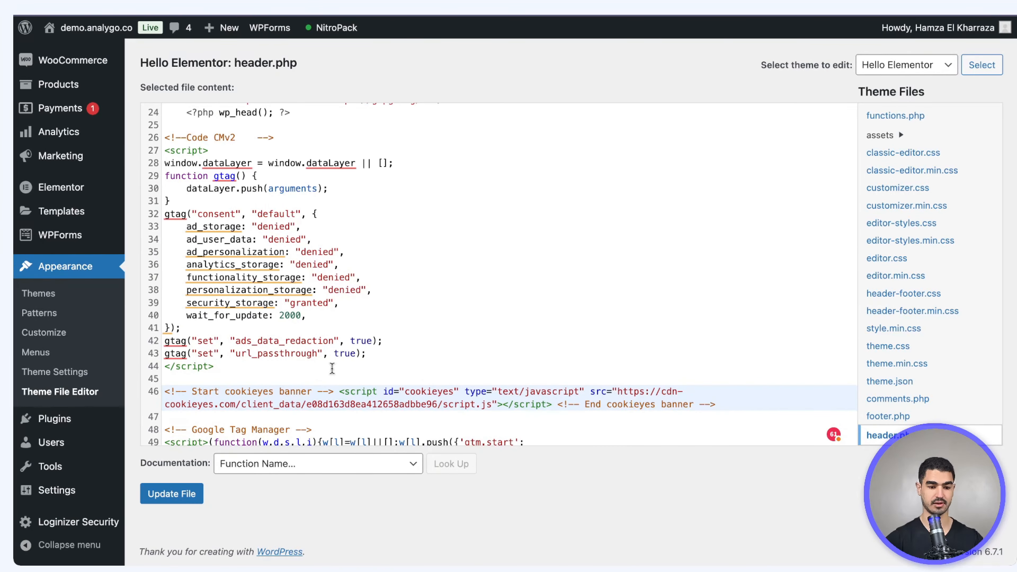
pyautogui.scroll(-4, 234, 321)
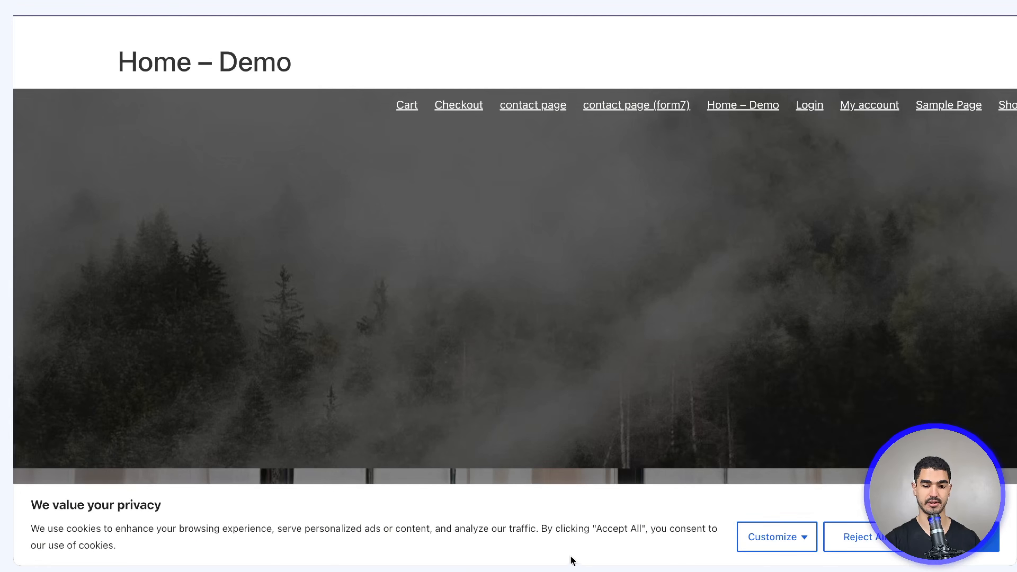
# Check the page's consent states in the extension, then accept all cookies on the banner
pyautogui.click(738, 2)
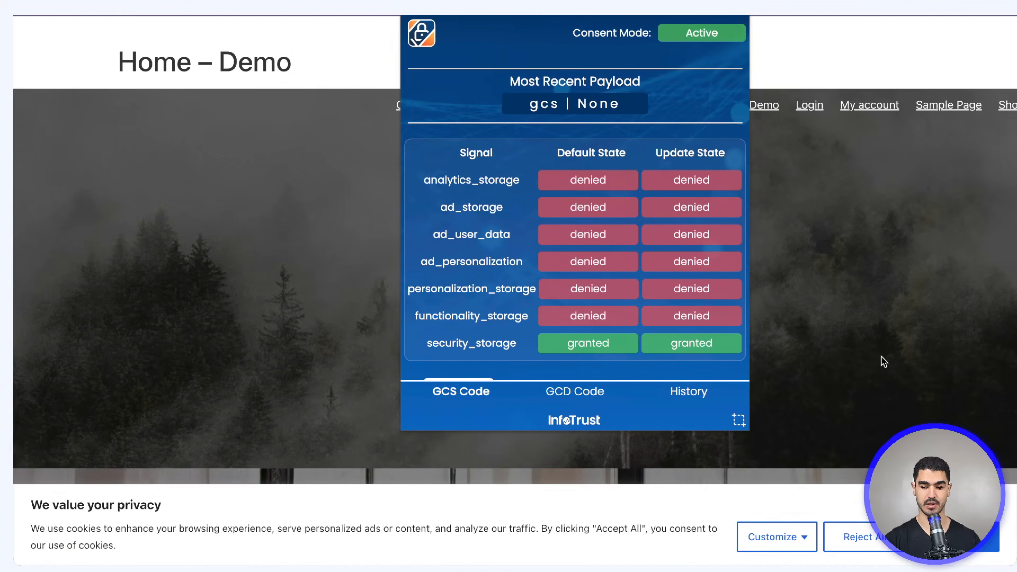
pyautogui.click(955, 536)
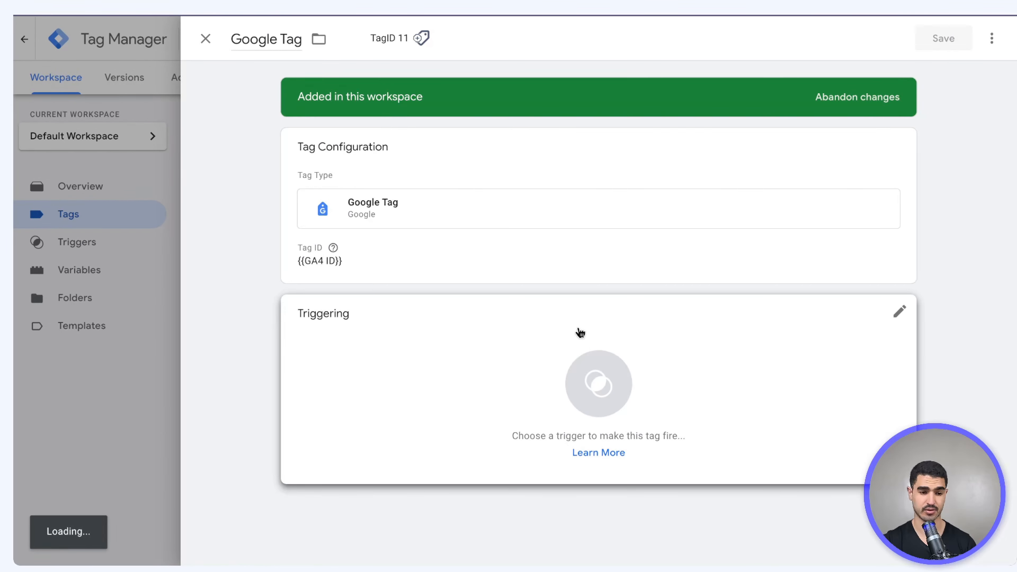
# Add a new Custom Event trigger named cookie_consent_update to the Google Tag
pyautogui.click(385, 277)
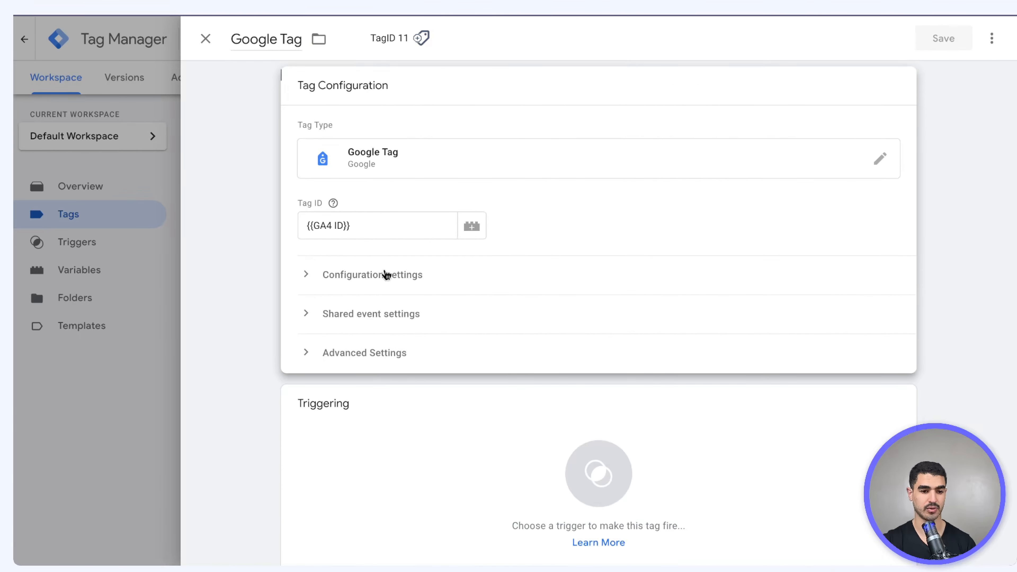
pyautogui.click(513, 448)
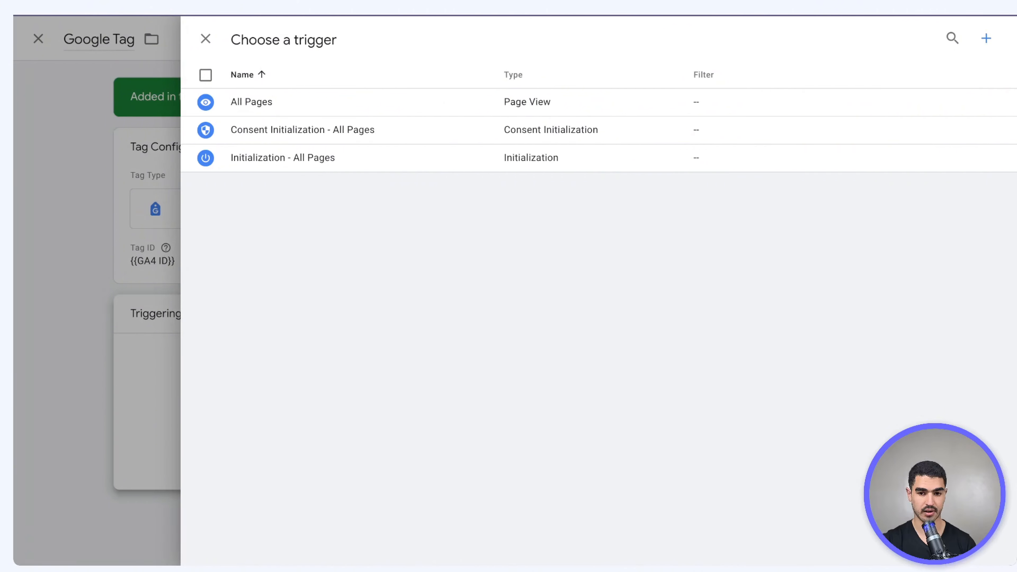
pyautogui.click(986, 39)
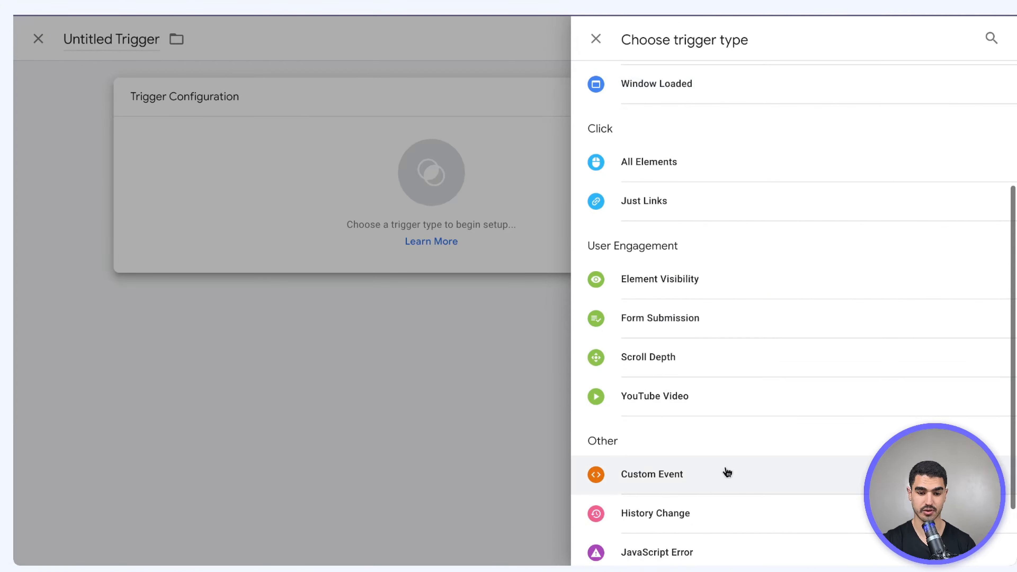
pyautogui.click(713, 485)
pyautogui.click(387, 243)
pyautogui.press('super+v')
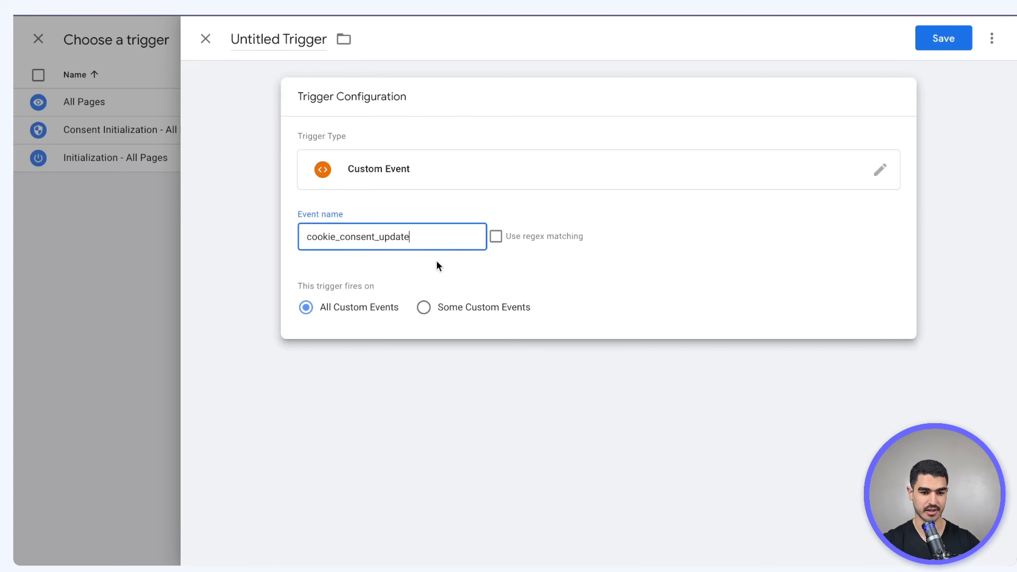
pyautogui.click(298, 50)
pyautogui.hotkey('ctrl', 'a')
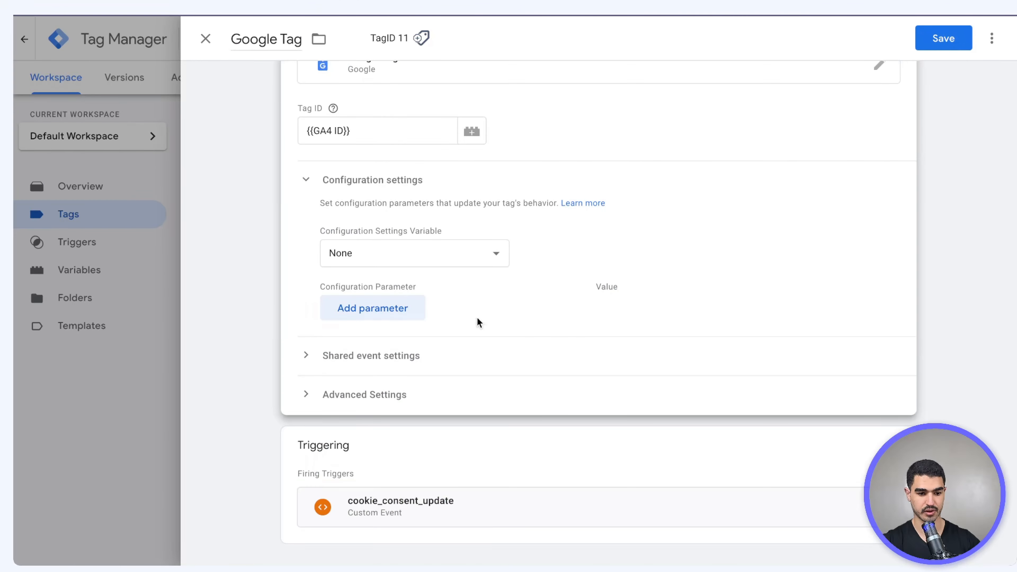
# Set the tag's Advanced Consent Settings to No additional consent required
pyautogui.click(394, 362)
pyautogui.scroll(-3, 351, 445)
pyautogui.click(363, 395)
pyautogui.scroll(-5, 363, 395)
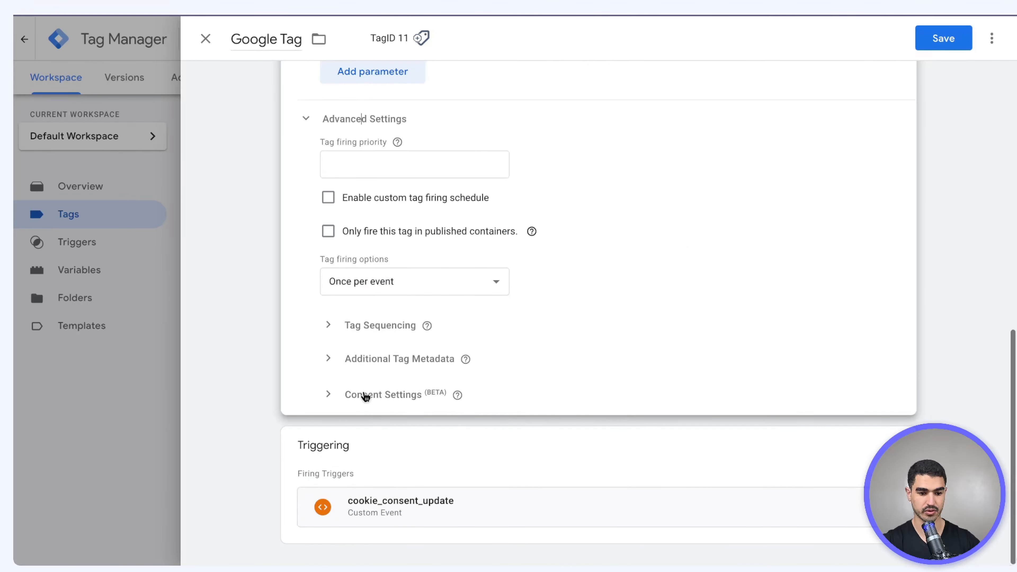
pyautogui.click(365, 395)
pyautogui.scroll(-3, 365, 396)
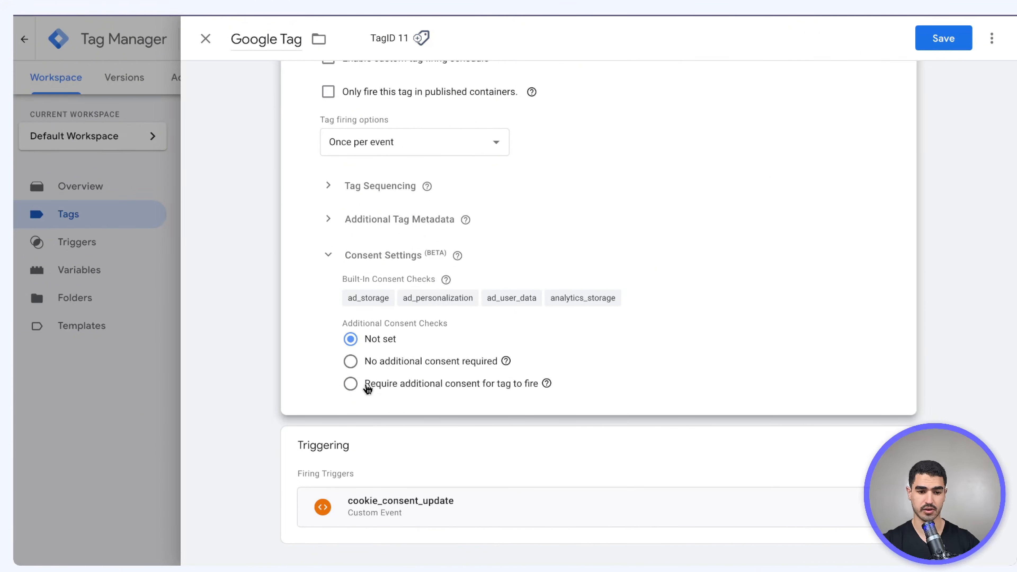
pyautogui.click(343, 362)
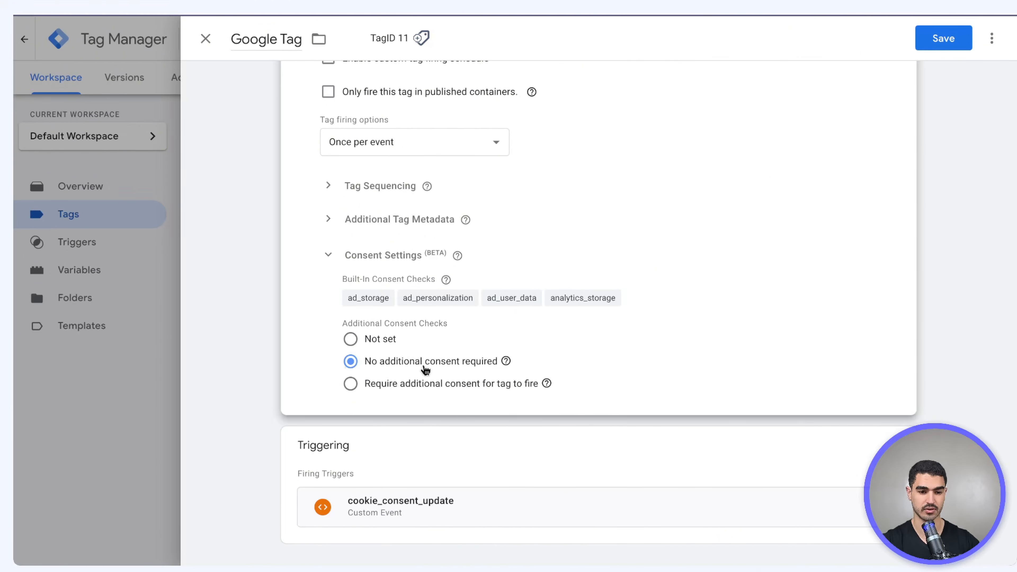
# Preview the container, then check the cookie_consent_update event 15's tags and consent states in Tag Assistant
pyautogui.moveTo(512, 372)
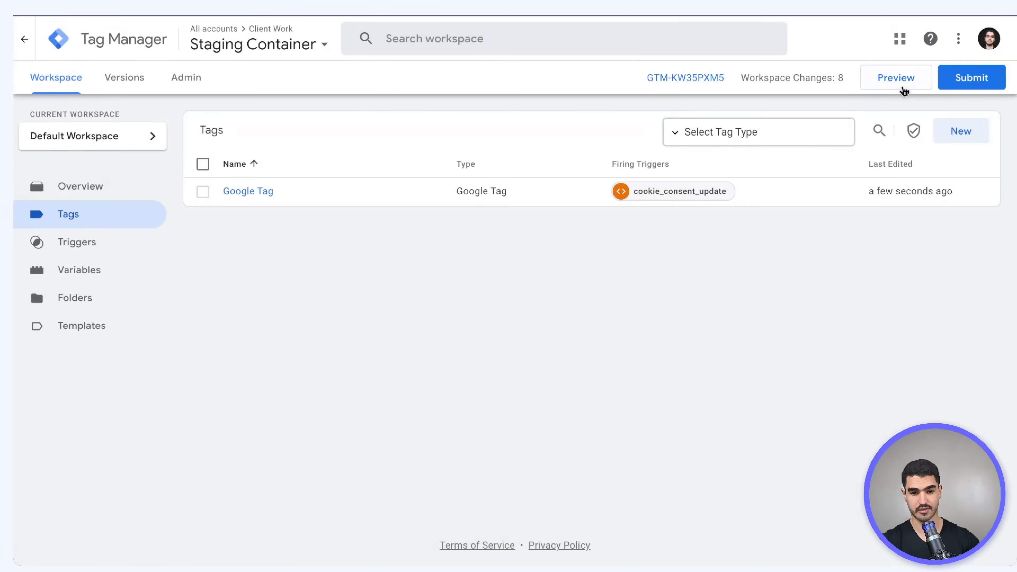
pyautogui.click(900, 85)
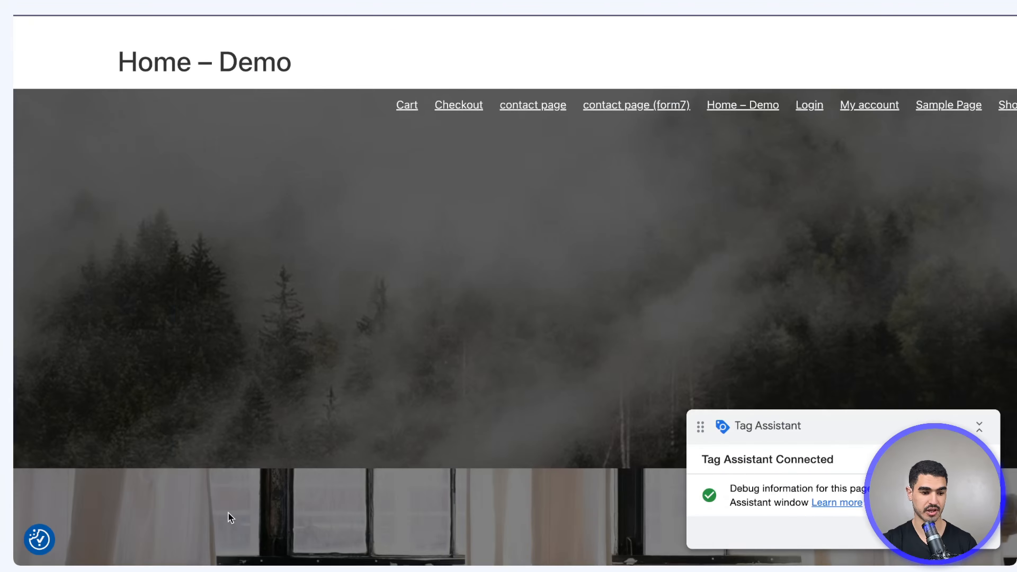
pyautogui.click(37, 538)
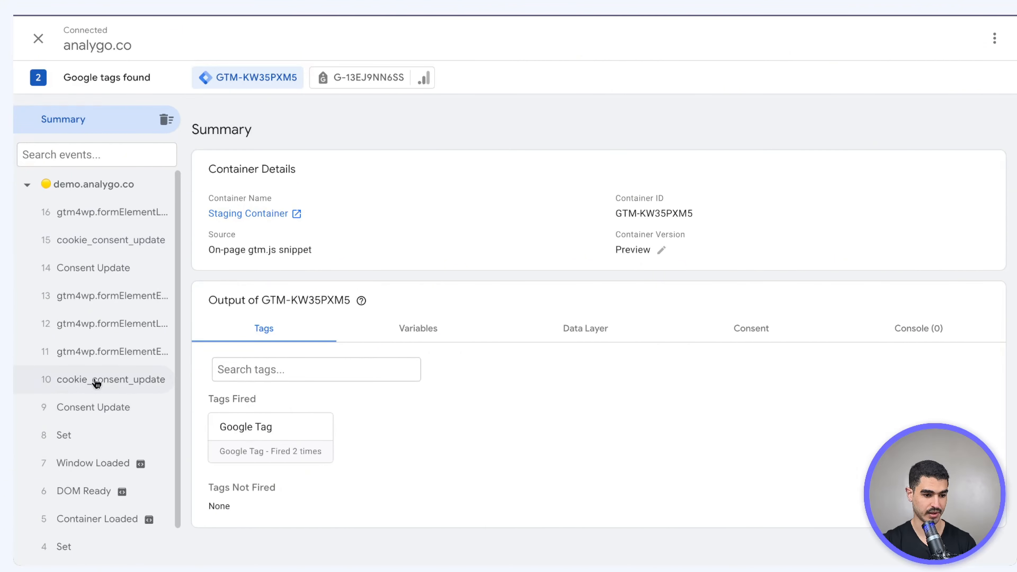
pyautogui.click(128, 240)
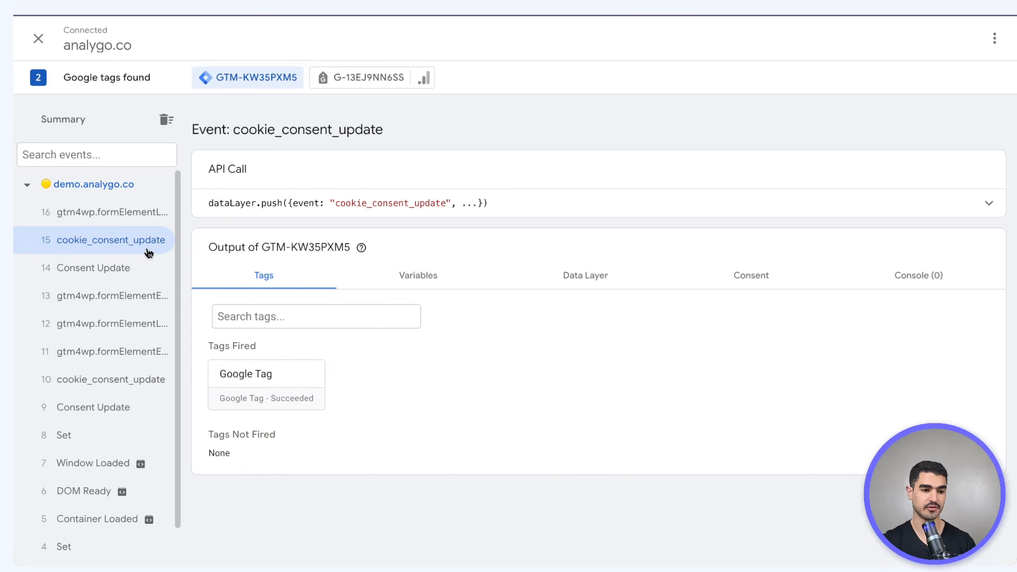
pyautogui.click(795, 285)
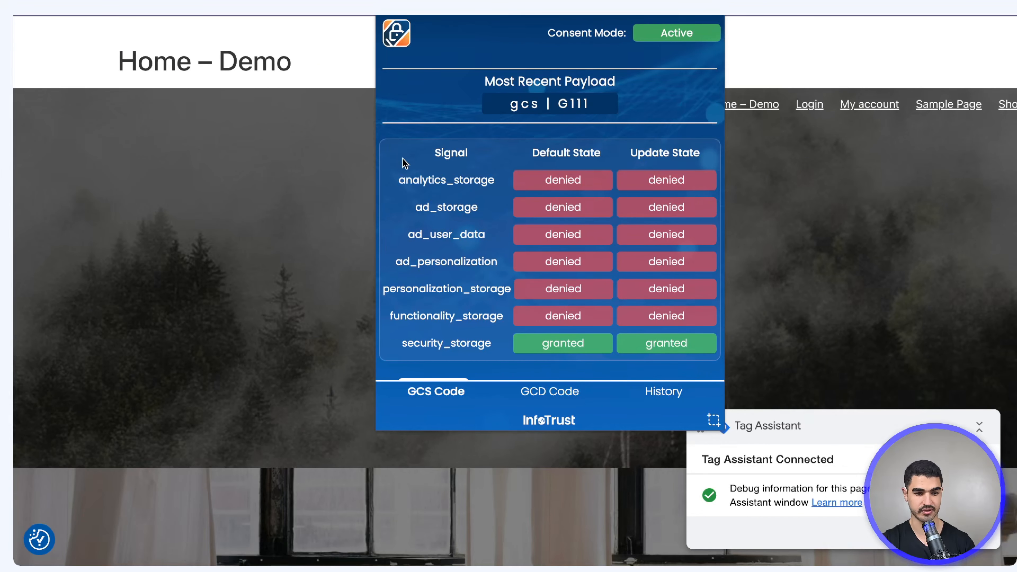
pyautogui.click(270, 217)
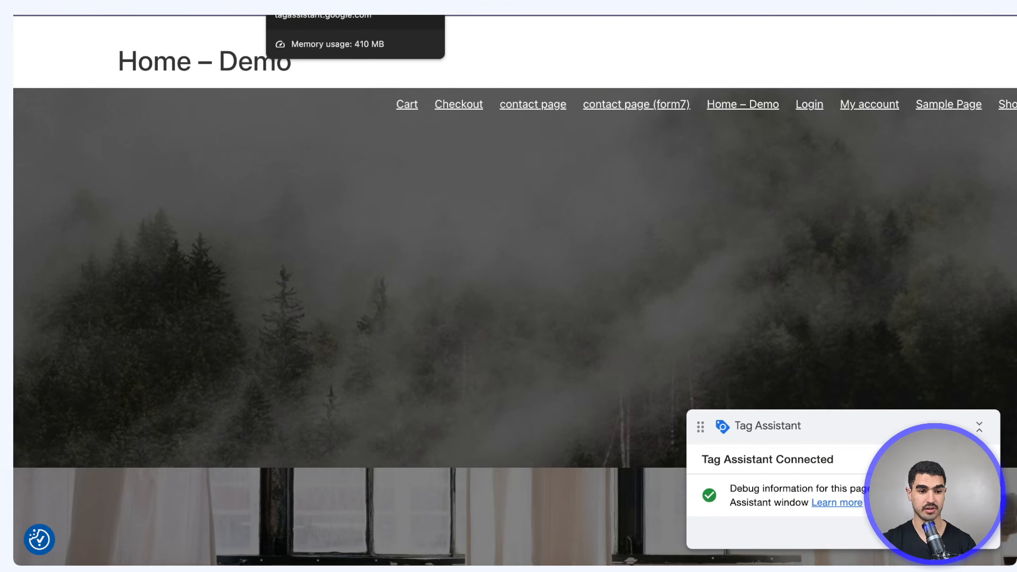
pyautogui.click(132, 1)
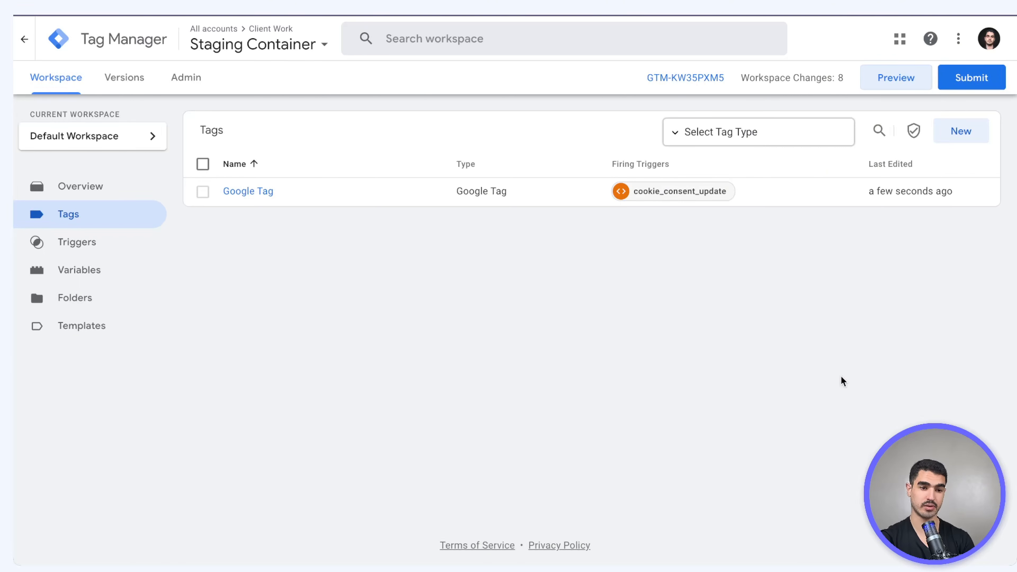
# Switch the Google Tag's consent setting to Require additional consent, adding analytics_storage
pyautogui.click(266, 191)
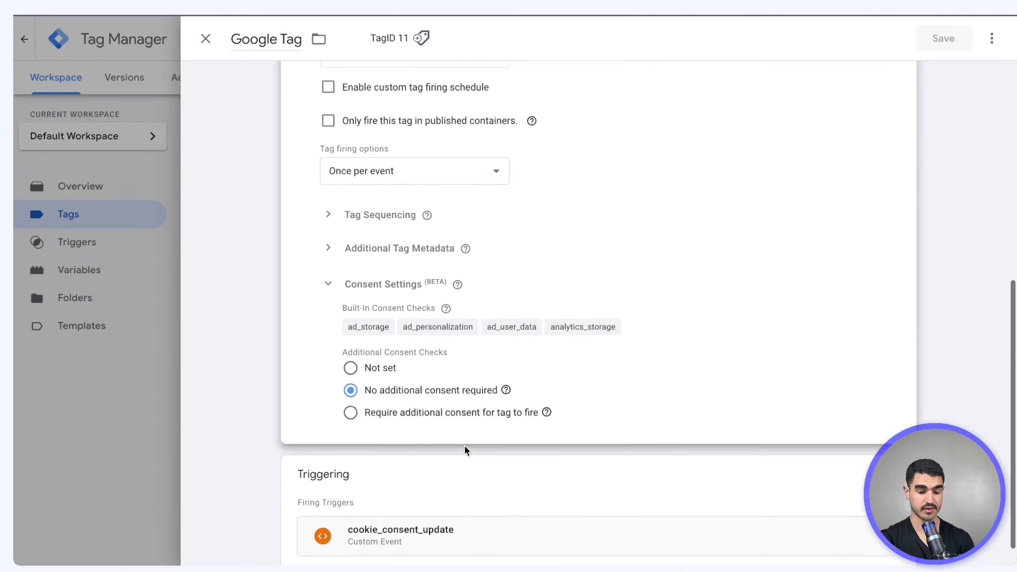
pyautogui.scroll(-1, 426, 394)
pyautogui.click(350, 384)
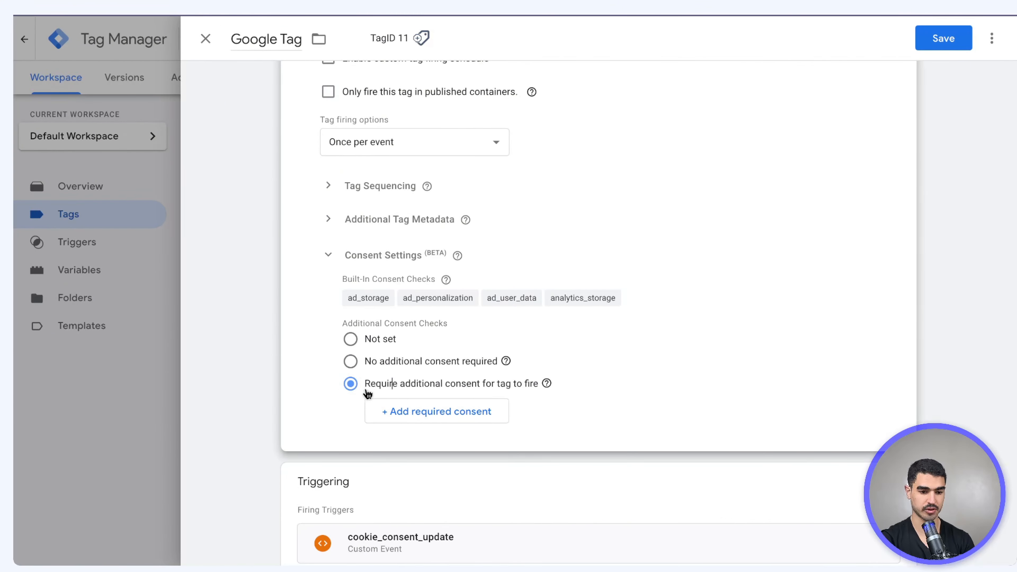
pyautogui.click(409, 413)
pyautogui.click(409, 412)
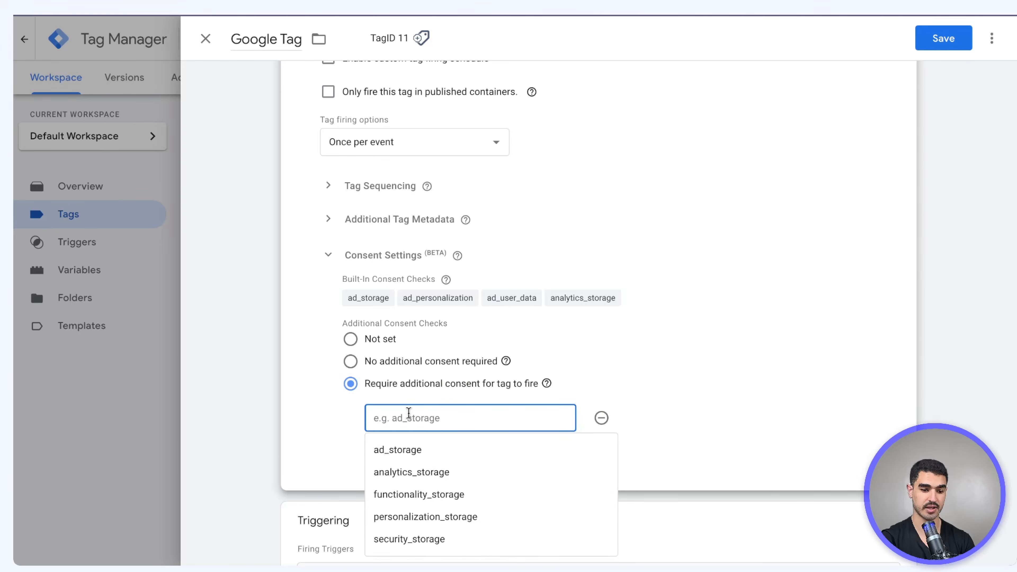
pyautogui.click(425, 476)
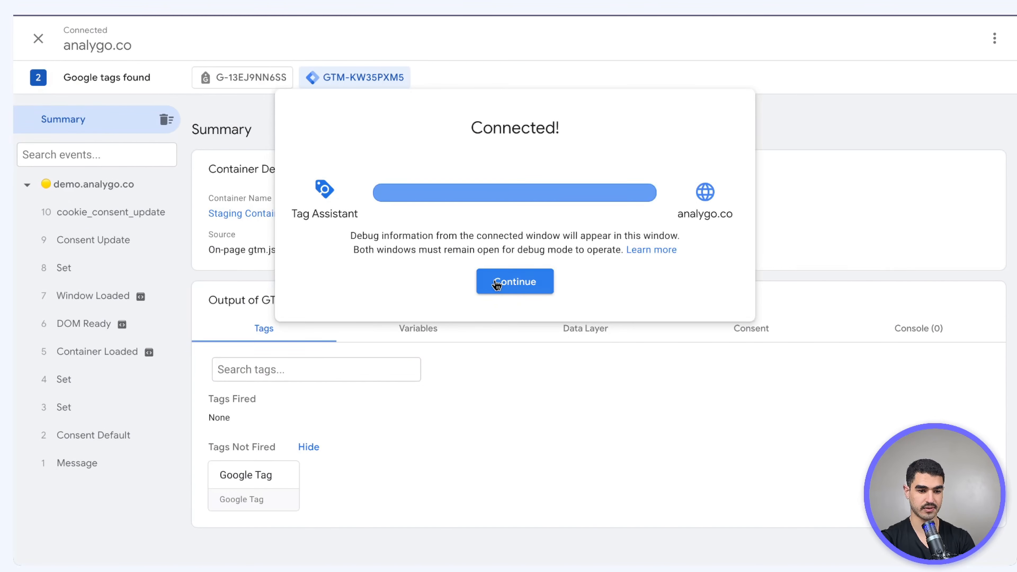
# Reopen the site's consent preferences, inspect cookie_consent_update event 13, and expand its dataLayer push
pyautogui.click(500, 283)
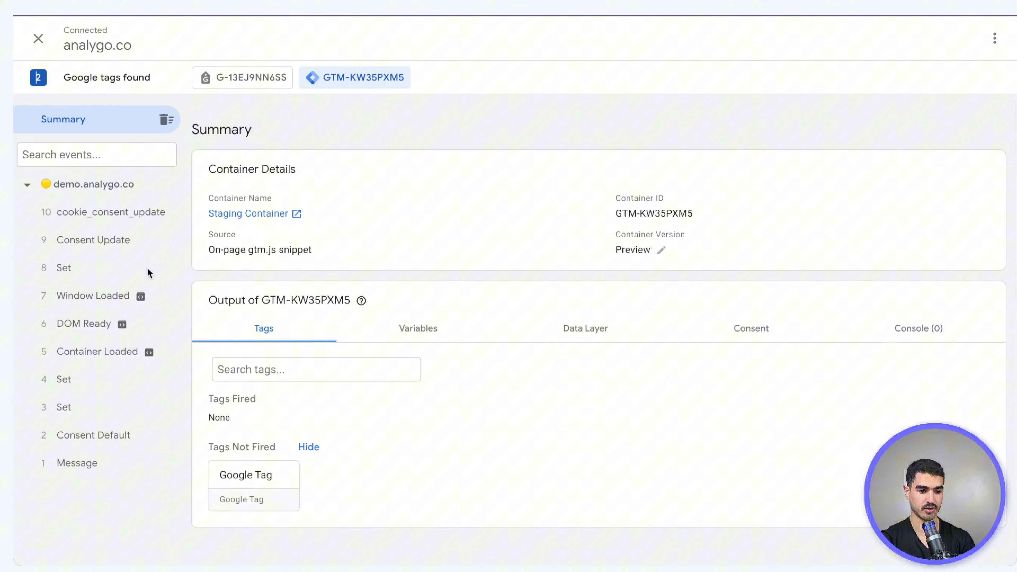
pyautogui.click(113, 212)
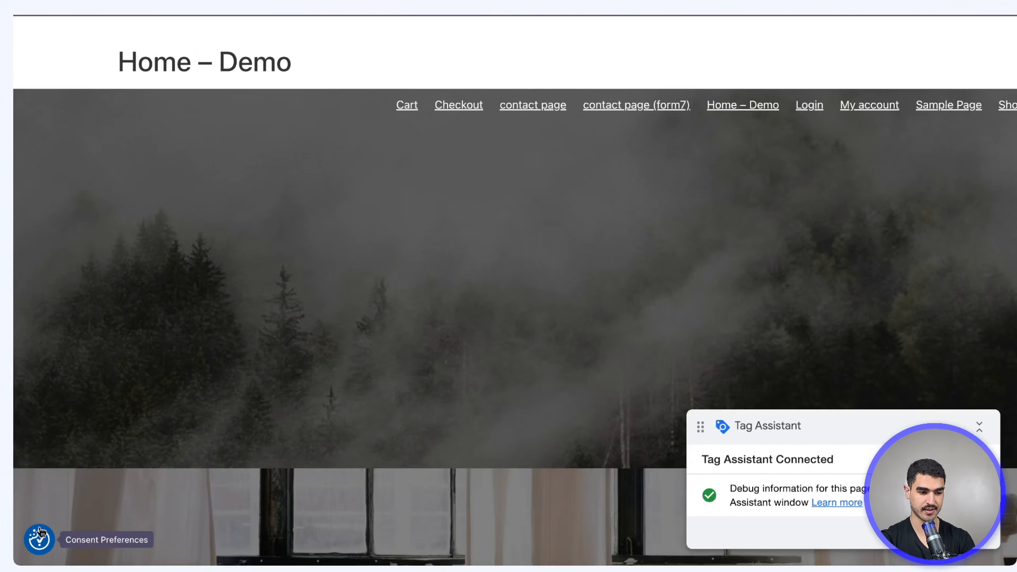
pyautogui.click(34, 537)
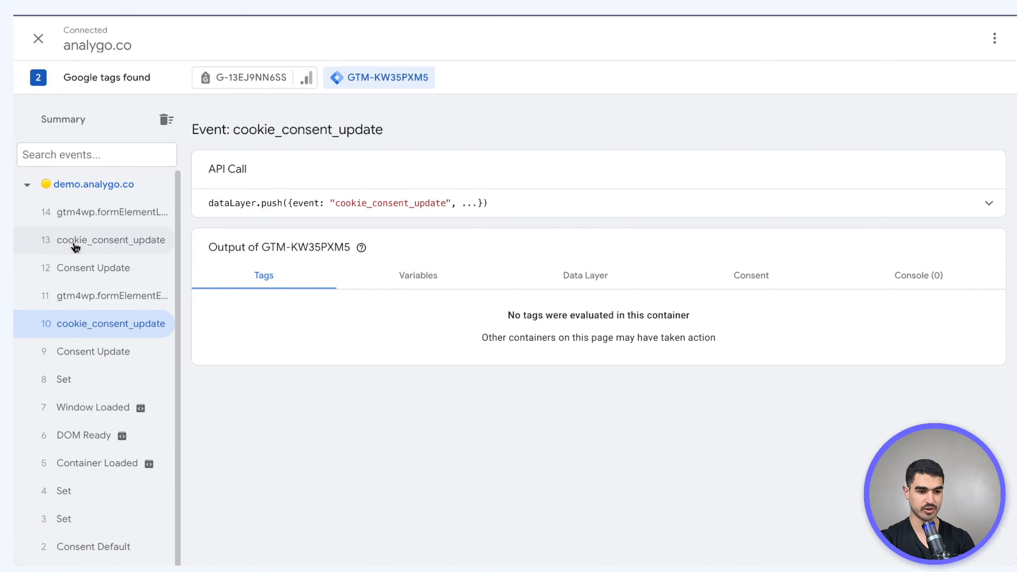
pyautogui.click(125, 236)
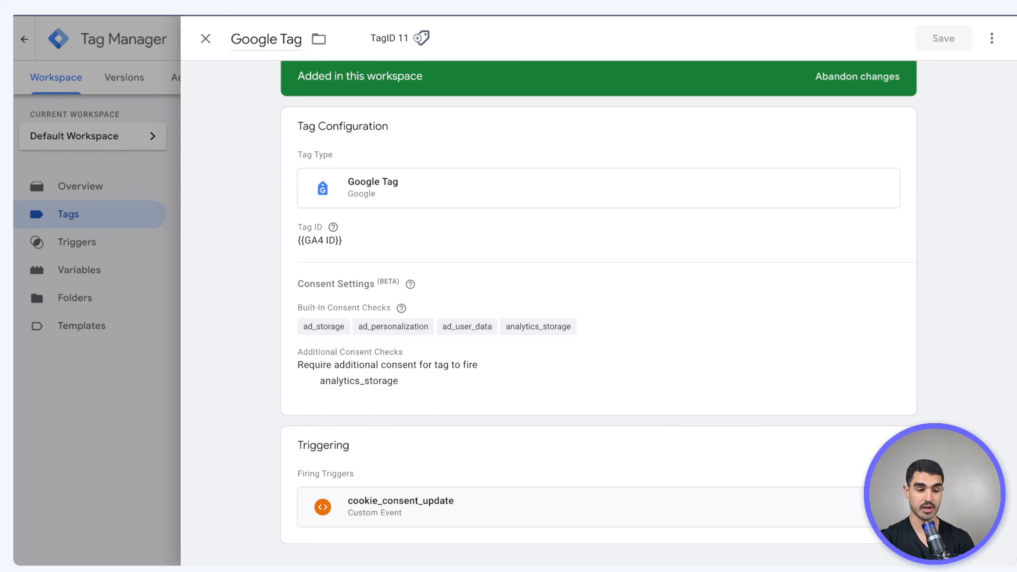
pyautogui.click(296, 15)
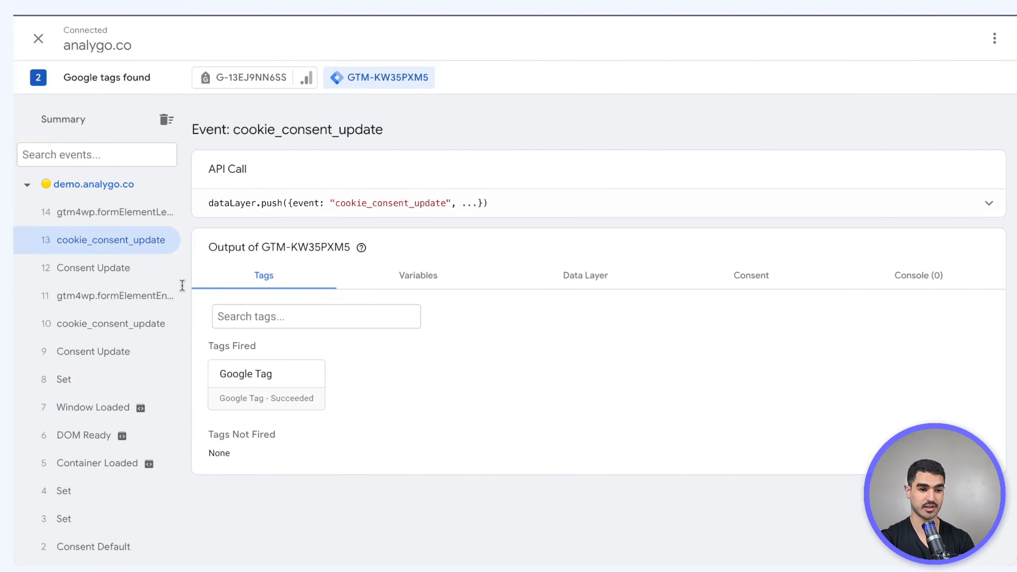
pyautogui.click(597, 204)
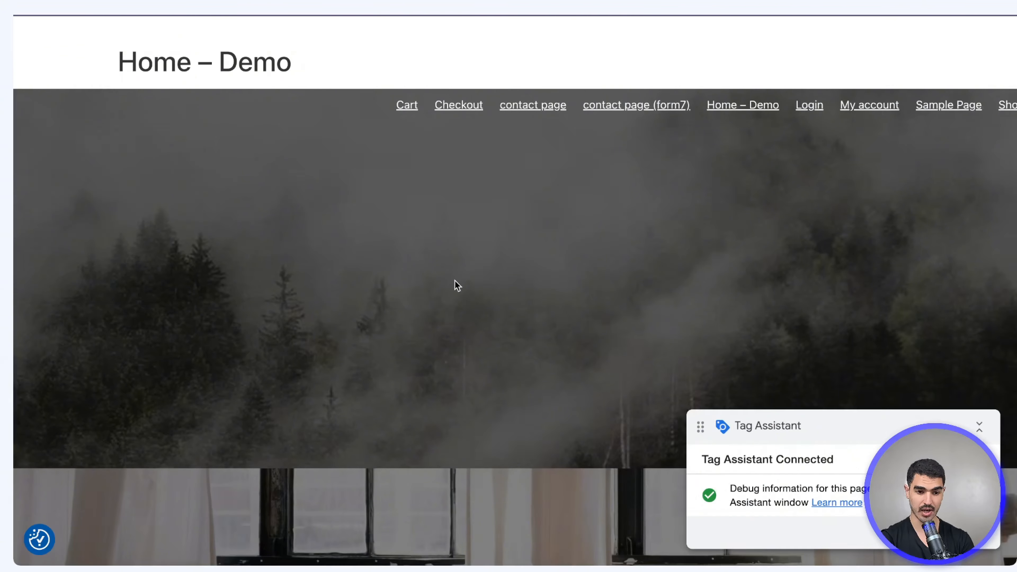
# In DevTools Application > Cookies > demo.analygo.co, view the cookieyes-consent cookie and select its name
pyautogui.rightClick(455, 283)
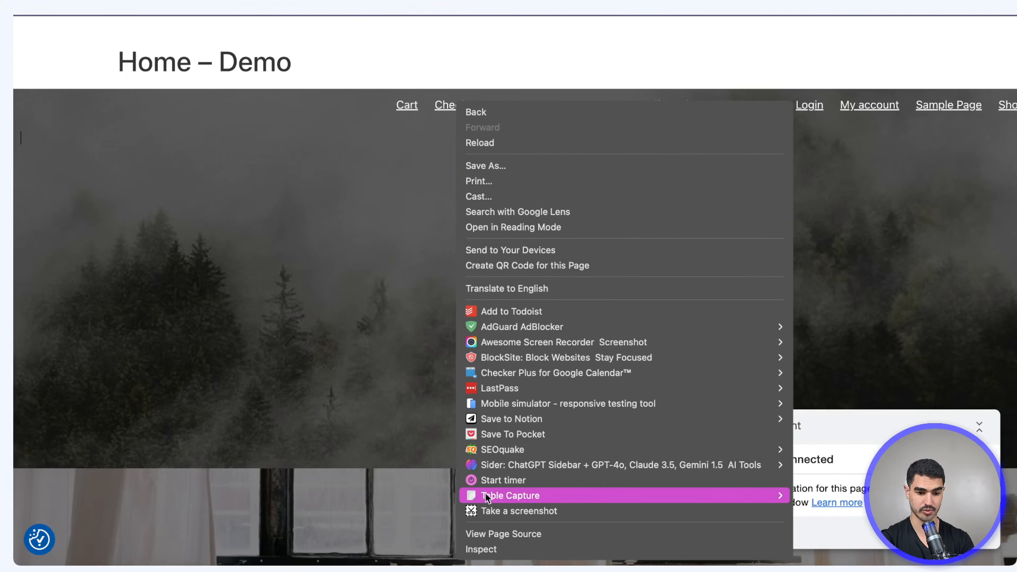
pyautogui.click(481, 549)
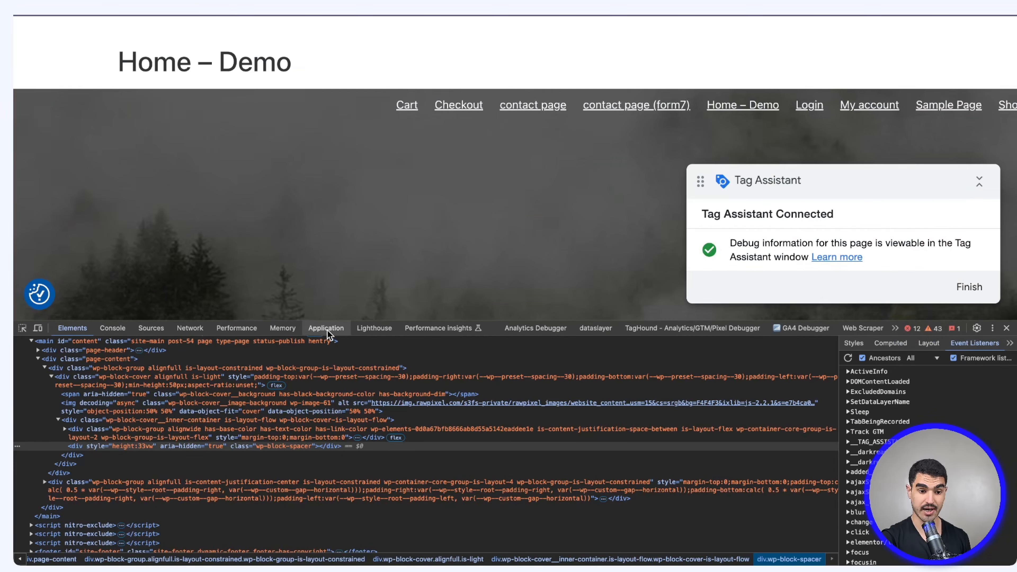
pyautogui.click(326, 328)
pyautogui.click(94, 461)
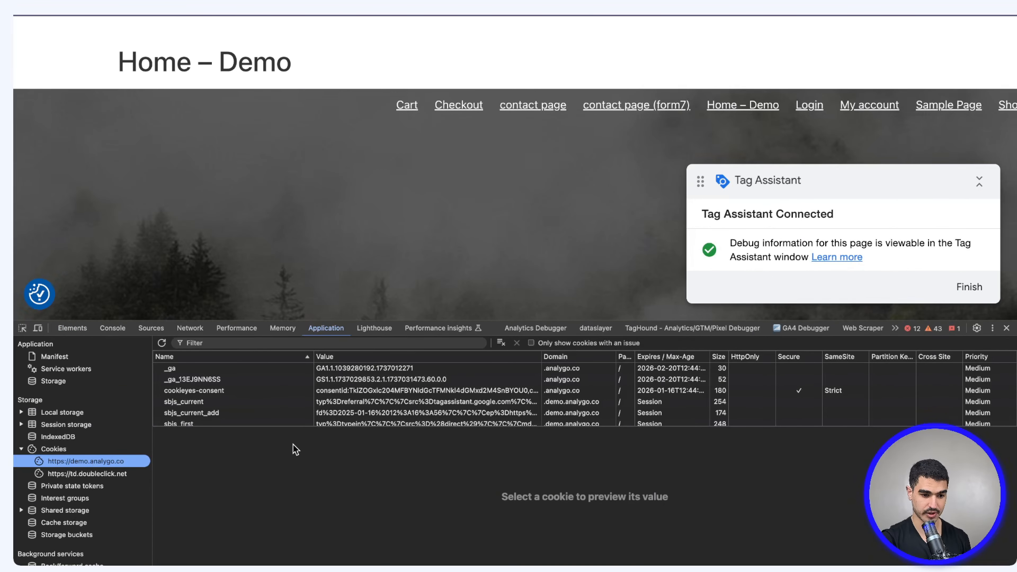
pyautogui.scroll(-4, 291, 408)
pyautogui.scroll(5, 252, 395)
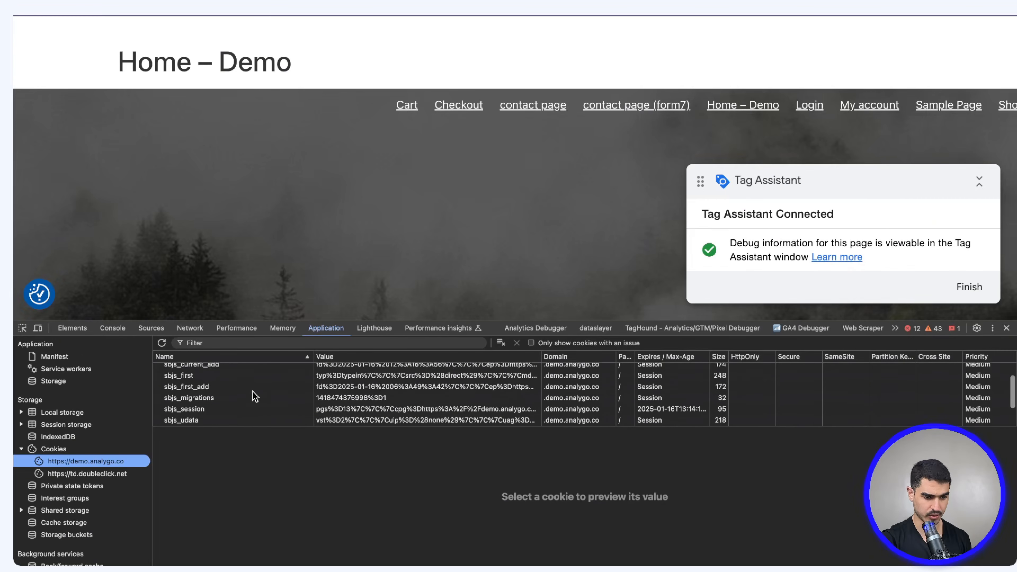
pyautogui.click(219, 382)
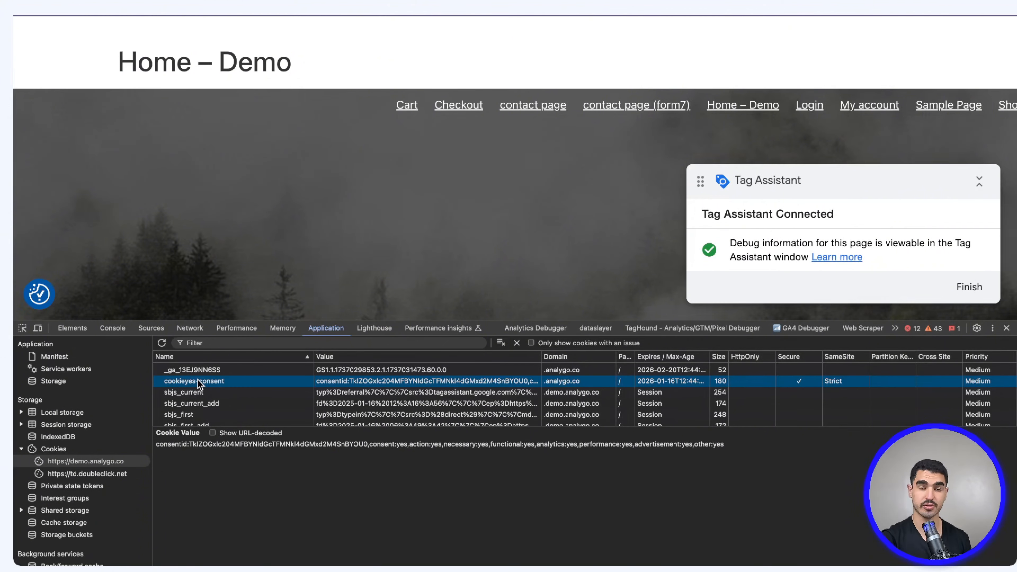
pyautogui.doubleClick(220, 388)
pyautogui.hotkey('ctrl', 'c')
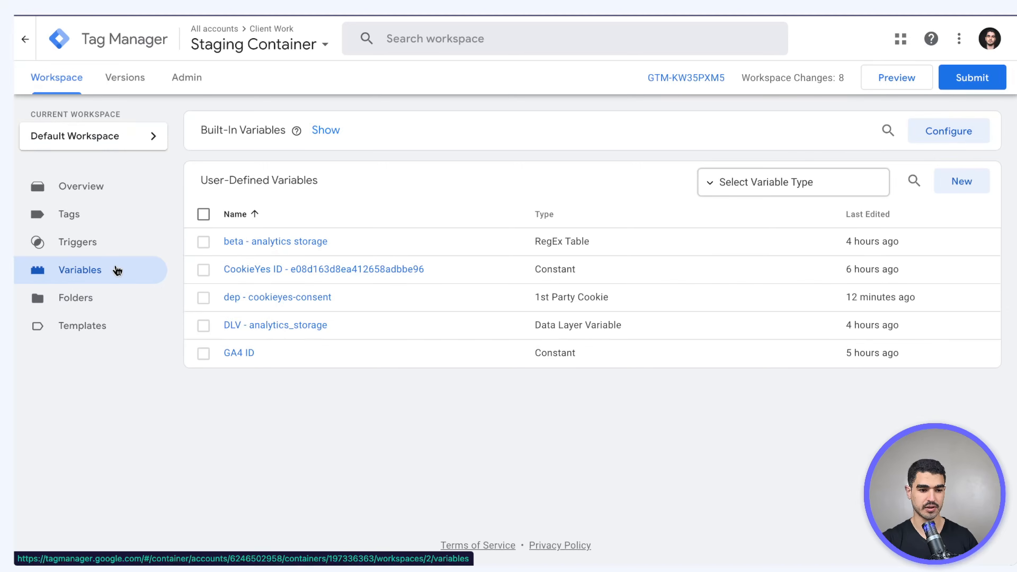
# Create a 1st Party Cookie variable for cookieyes-consent with URI-decode cookie enabled
pyautogui.click(962, 183)
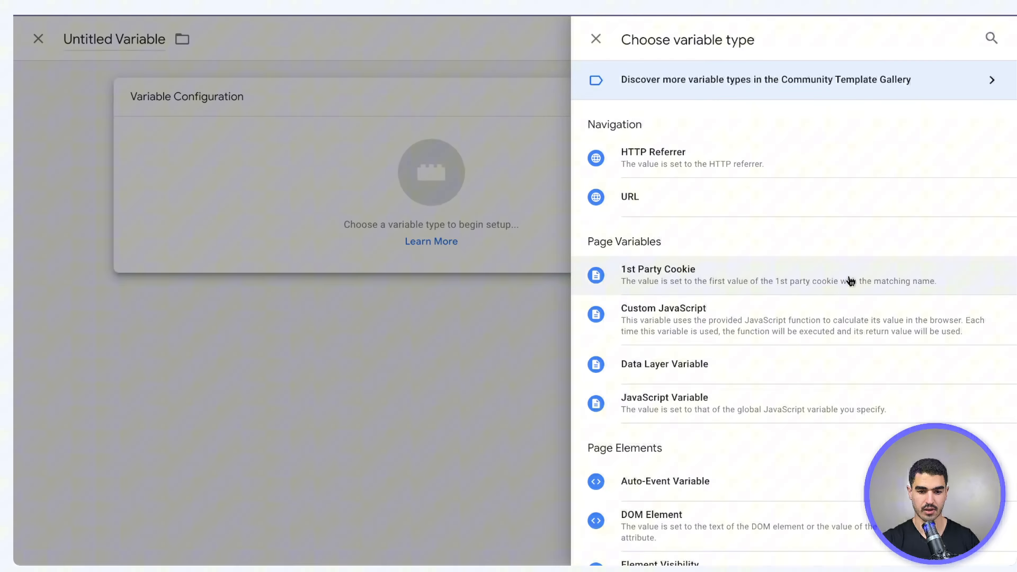
pyautogui.click(673, 263)
pyautogui.click(399, 236)
pyautogui.hotkey('ctrl', 'v')
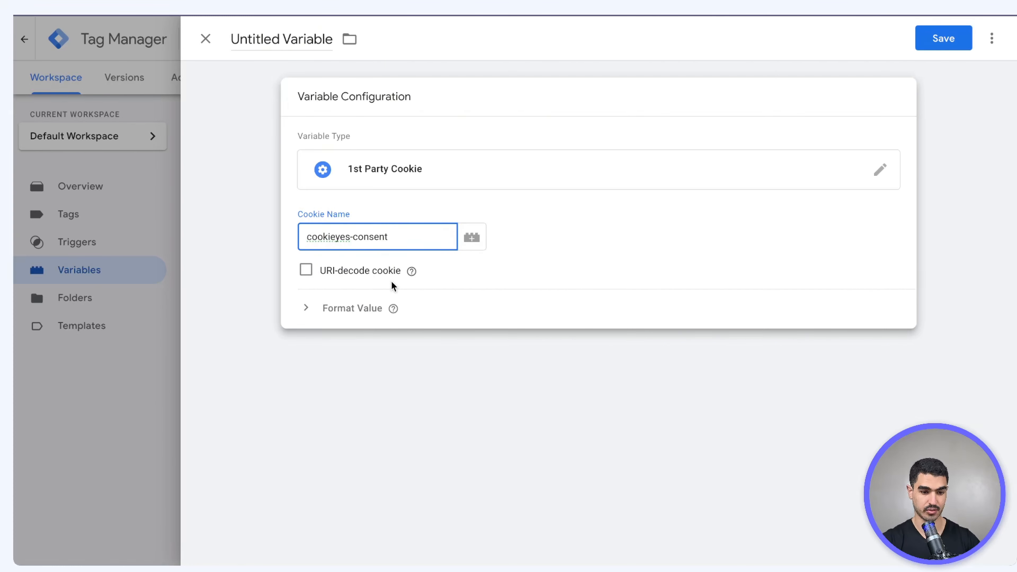
pyautogui.click(310, 268)
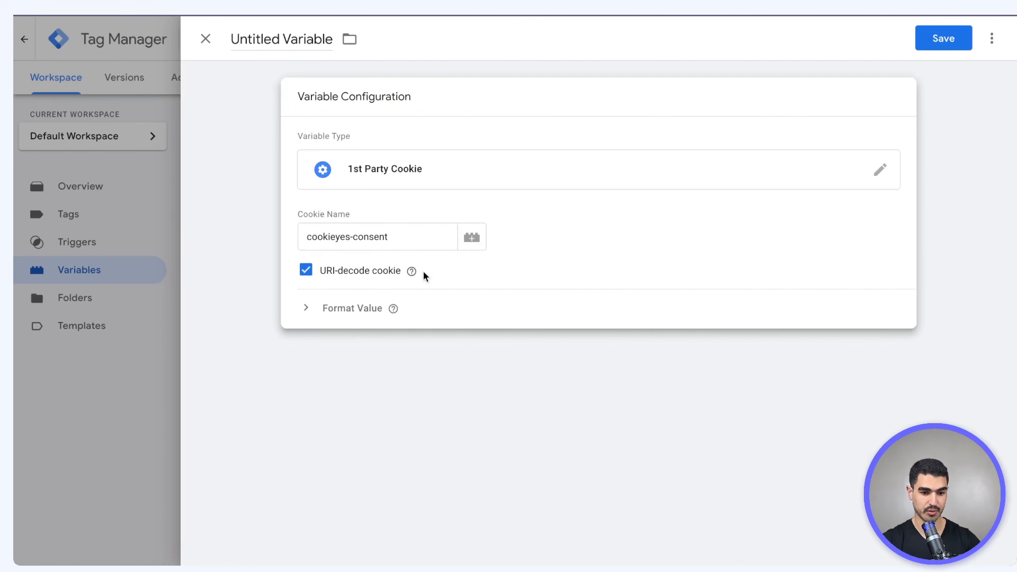
pyautogui.moveTo(414, 273)
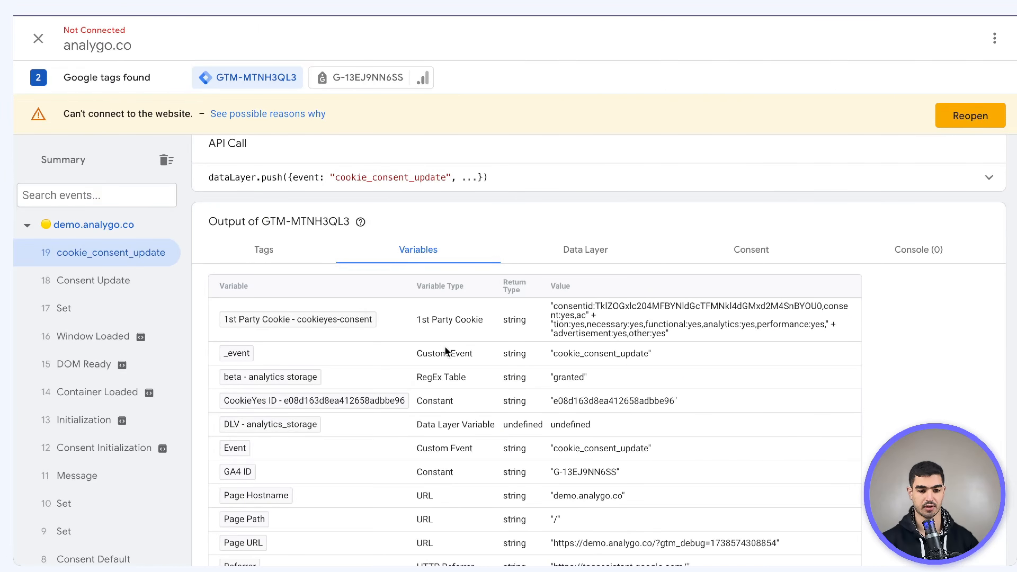
pyautogui.tripleClick(568, 316)
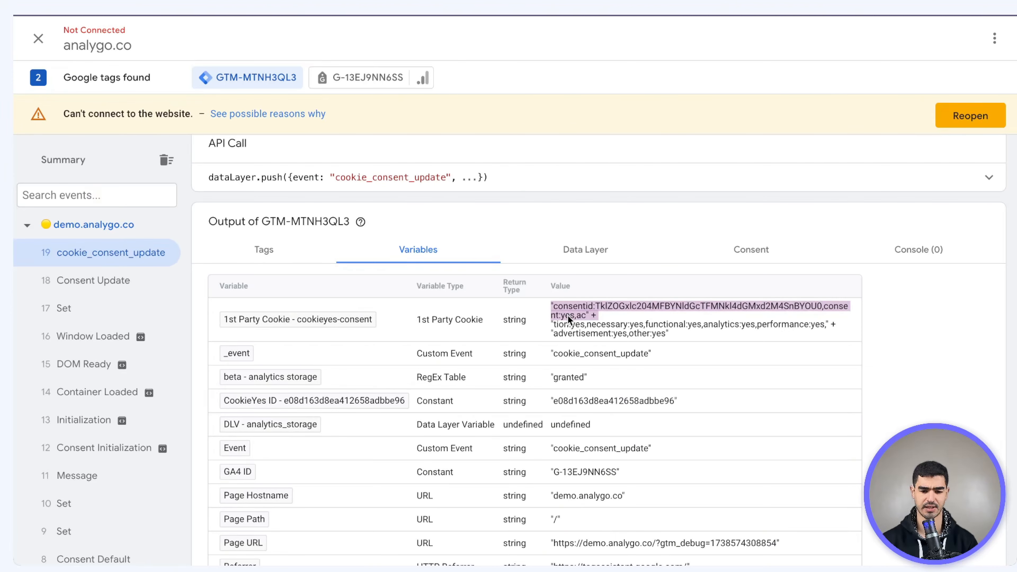
pyautogui.tripleClick(563, 305)
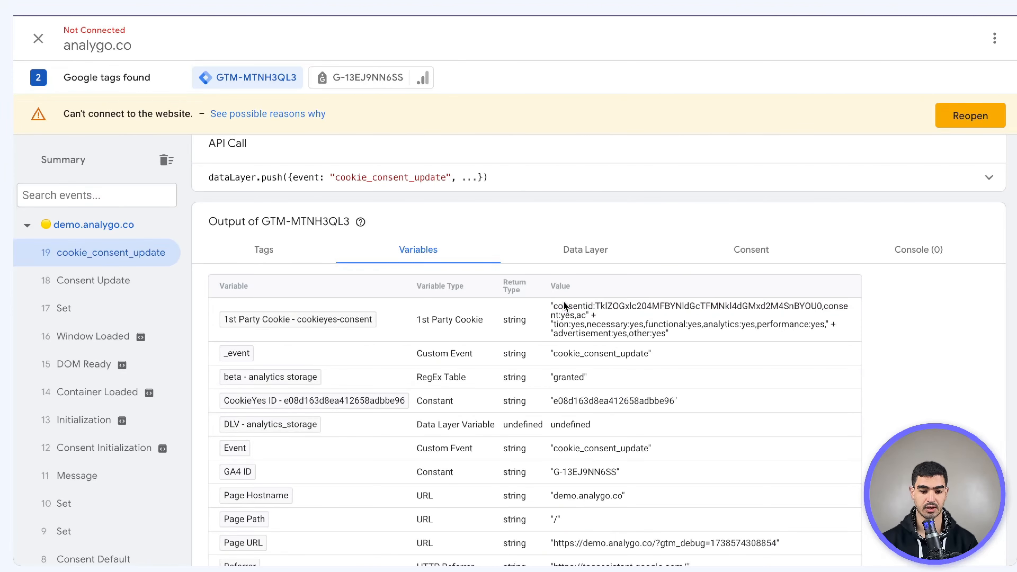
pyautogui.click(572, 300)
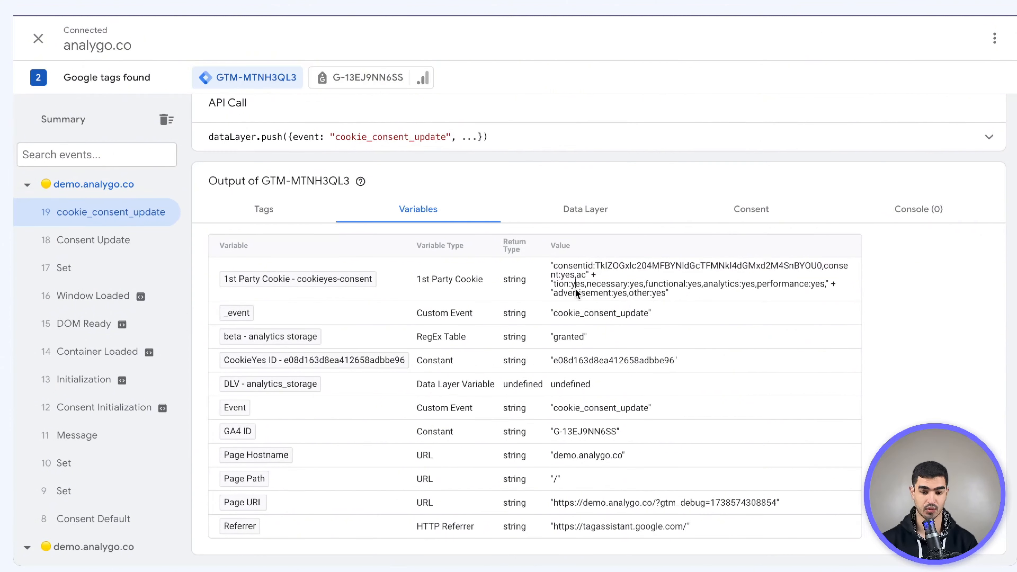
pyautogui.tripleClick(575, 284)
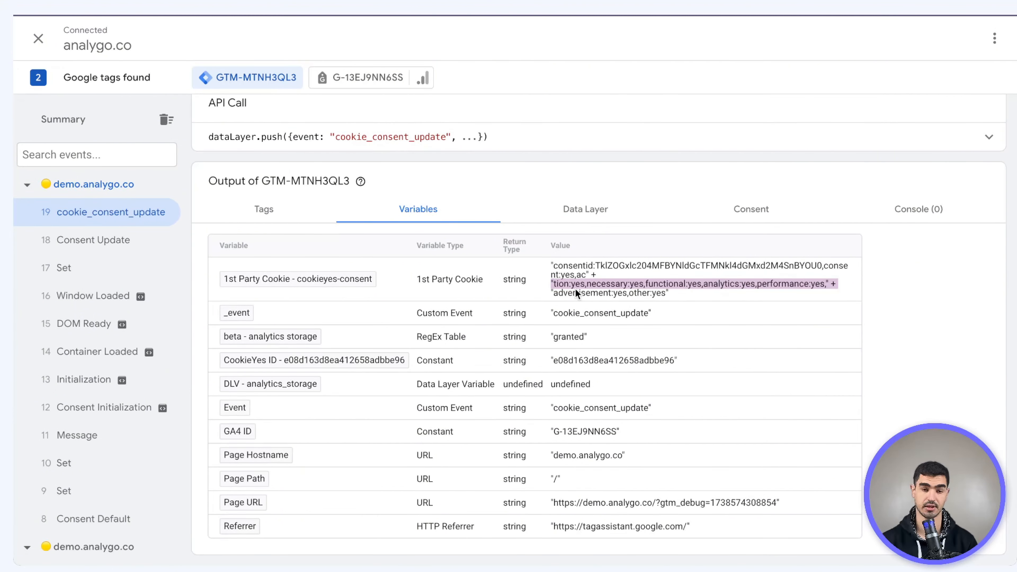
pyautogui.click(731, 290)
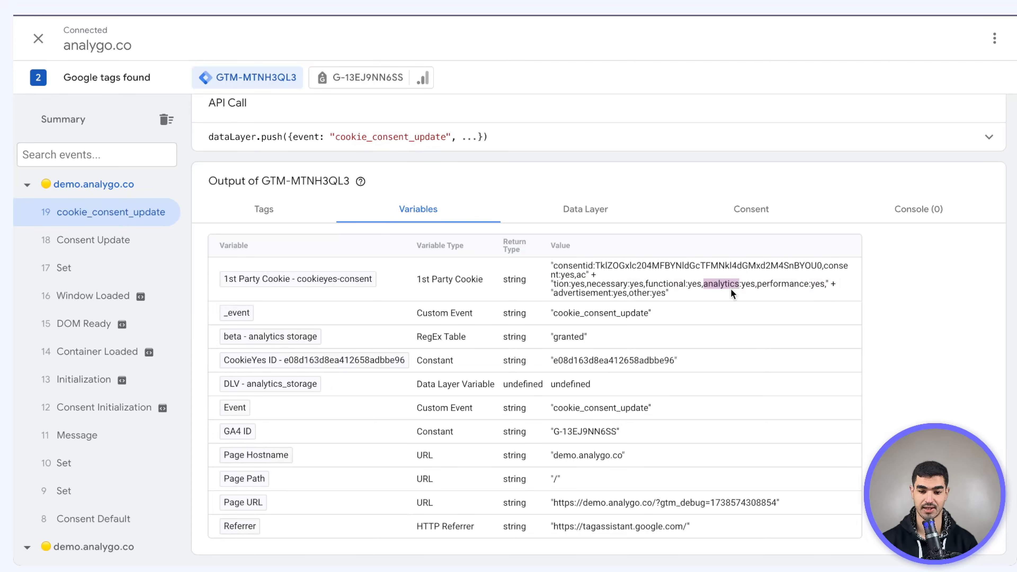
pyautogui.tripleClick(801, 287)
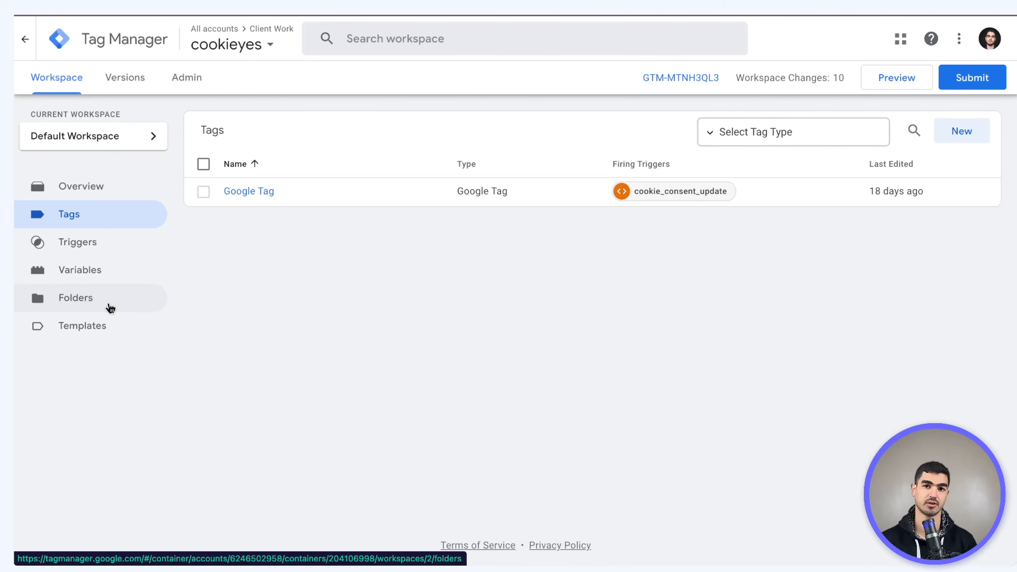
# Start a new RegEx Table variable with default value denied
pyautogui.click(101, 272)
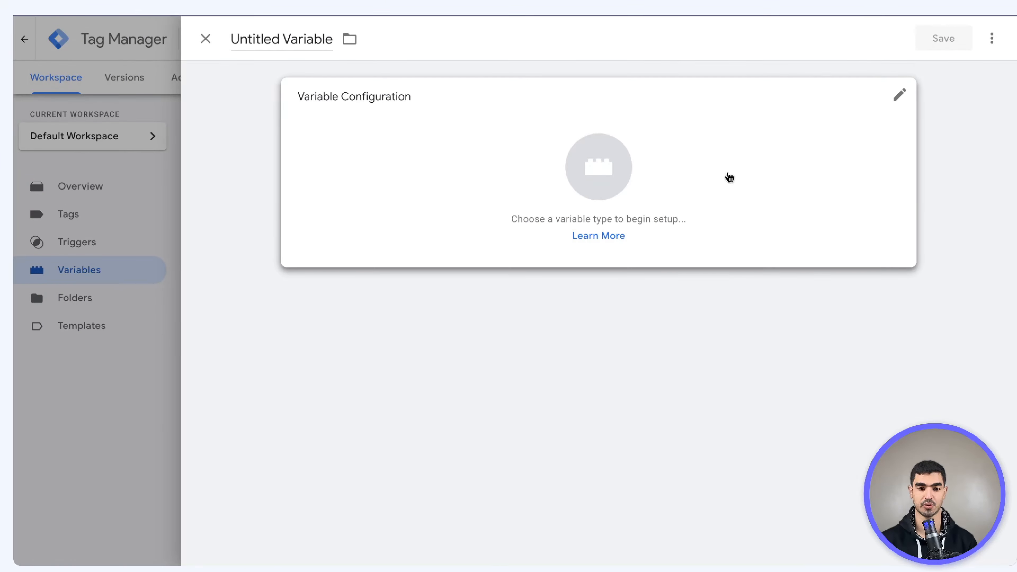
pyautogui.click(727, 175)
pyautogui.click(991, 38)
pyautogui.write('reg')
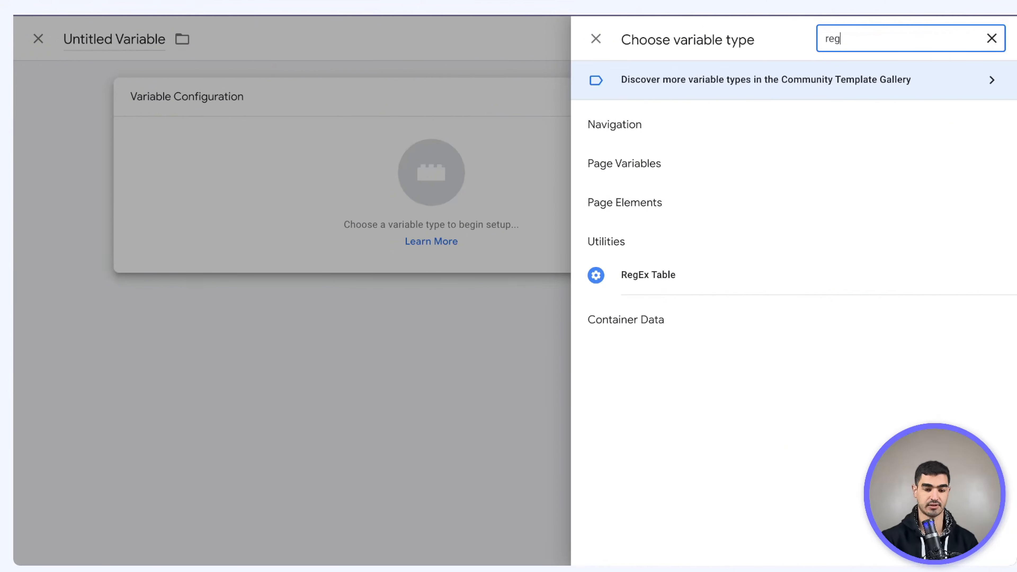
pyautogui.click(647, 275)
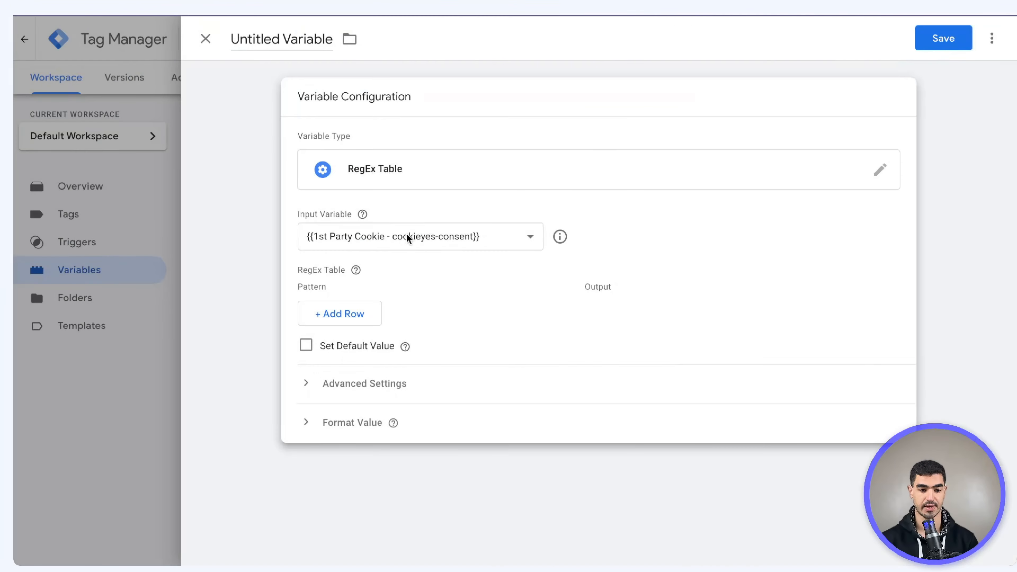
pyautogui.click(305, 346)
pyautogui.click(379, 387)
pyautogui.write('denied')
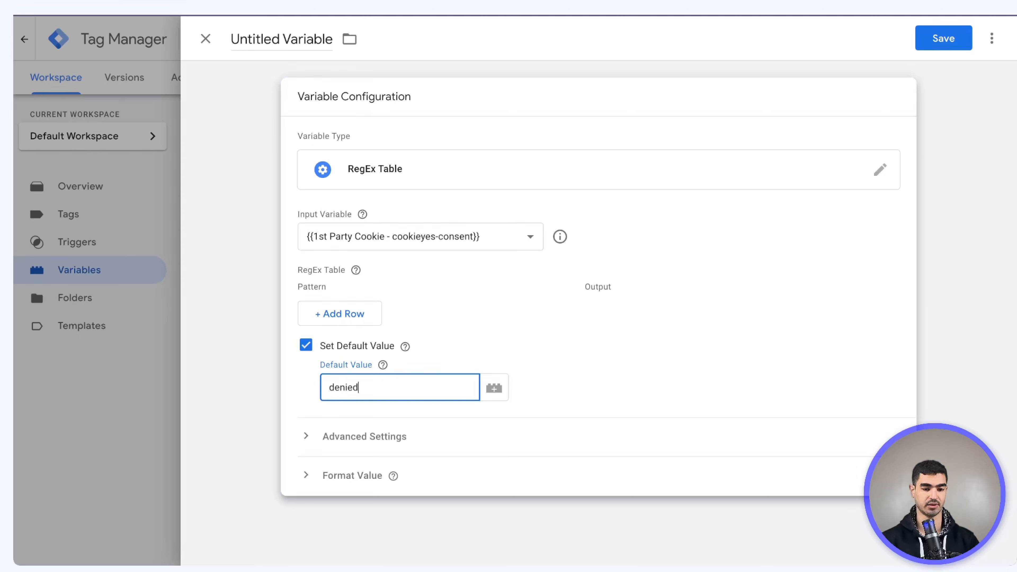
# Add a table row whose pattern starts as a .*().* wrapper
pyautogui.click(368, 310)
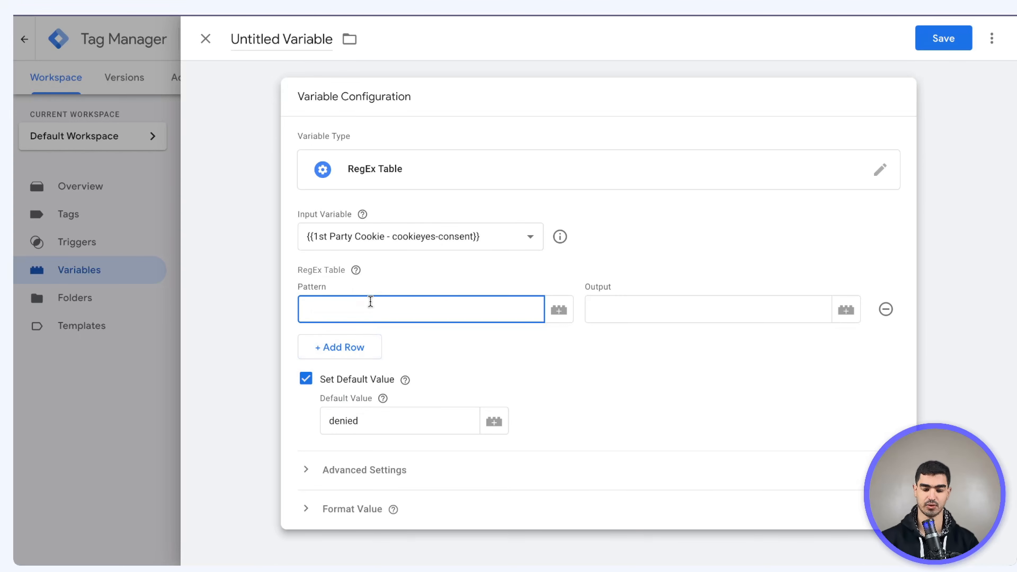
pyautogui.write('()')
pyautogui.press('Left')
pyautogui.press('Left')
pyautogui.write('>')
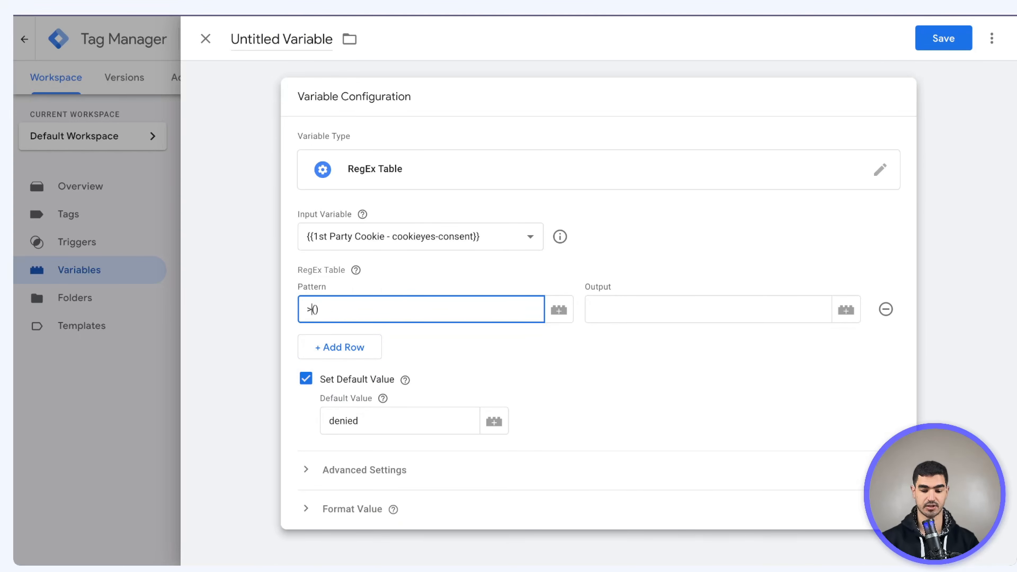
pyautogui.write('*')
pyautogui.press('BackSpace')
pyautogui.press('BackSpace')
pyautogui.write('.*')
pyautogui.press('Right')
pyautogui.press('Right')
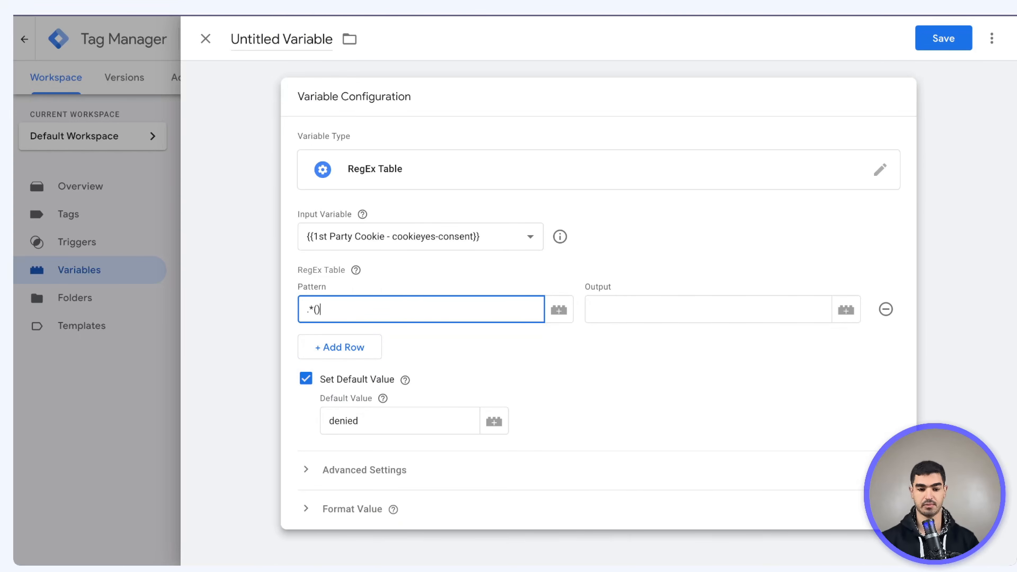
pyautogui.write('.*')
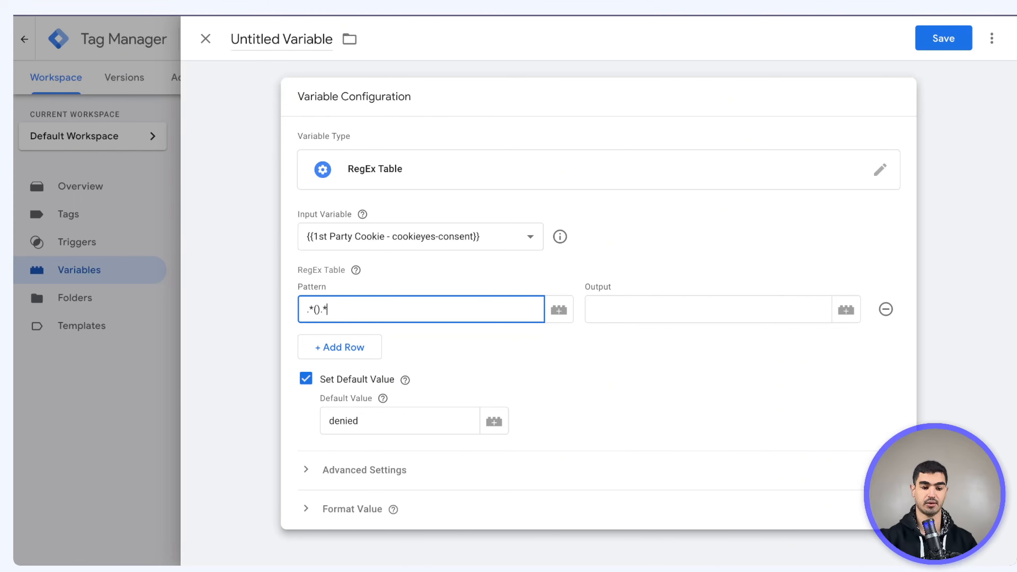
# Copy analytics:yes from the cookie value shown in the debugging session
pyautogui.click(680, 318)
pyautogui.click(352, 3)
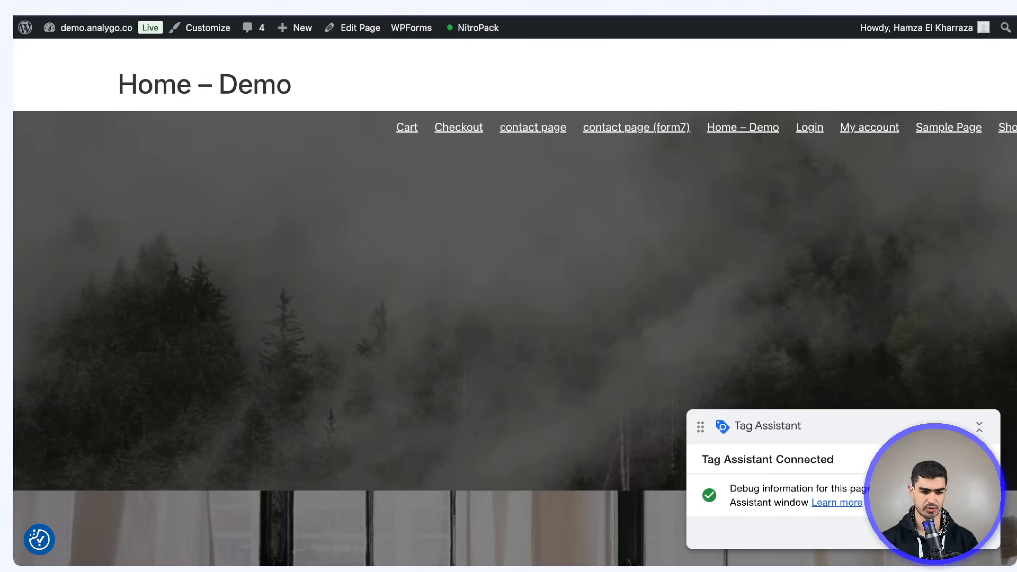
pyautogui.click(280, 2)
pyautogui.doubleClick(725, 283)
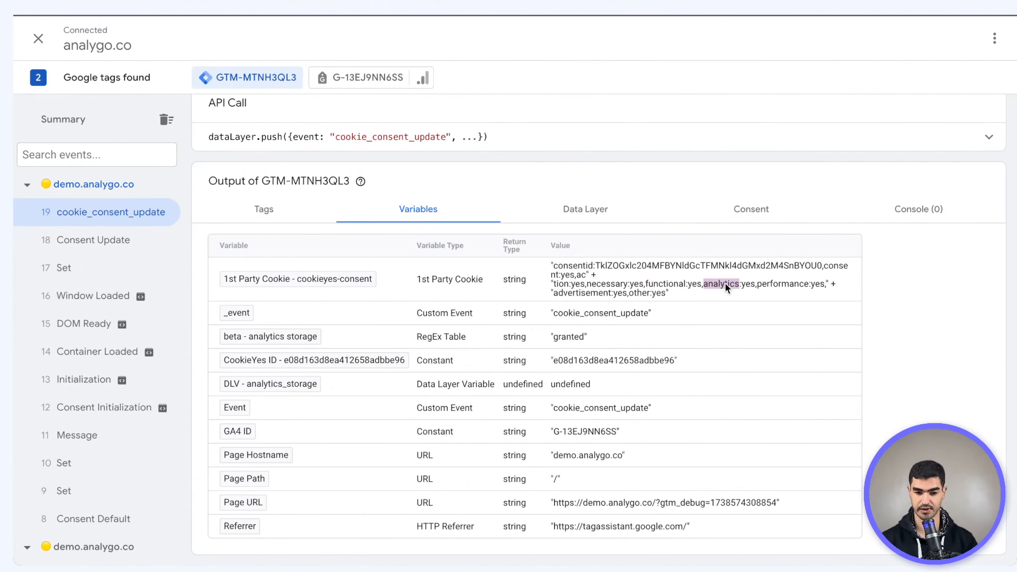
pyautogui.moveTo(725, 282); pyautogui.dragTo(751, 284)
pyautogui.hotkey('ctrl', 'c')
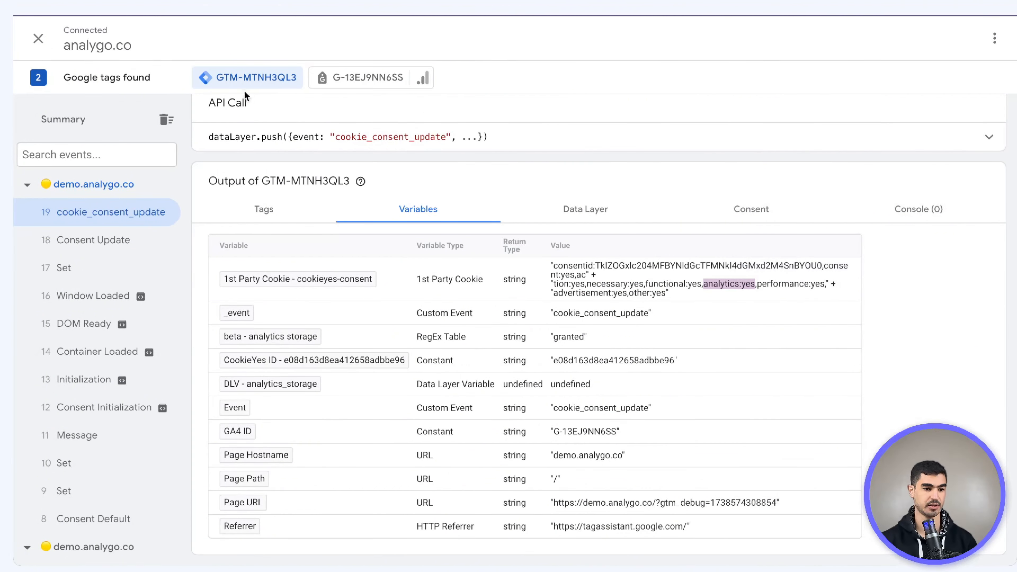
pyautogui.click(240, 2)
# Complete the pattern as .*(analytics:yes).* with output granted, and save the variable
pyautogui.click(322, 309)
pyautogui.press('Left')
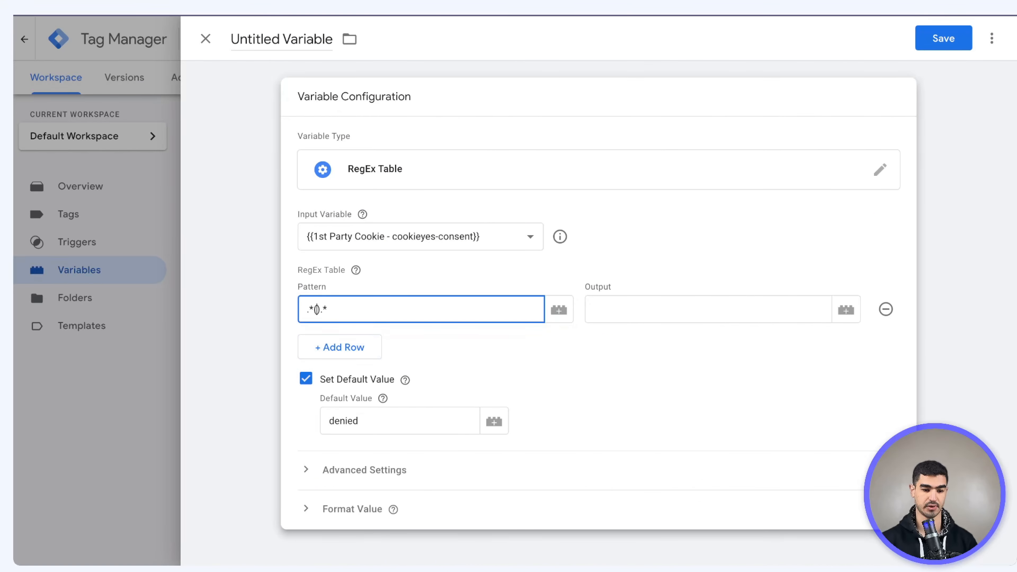
pyautogui.hotkey('ctrl', 'v')
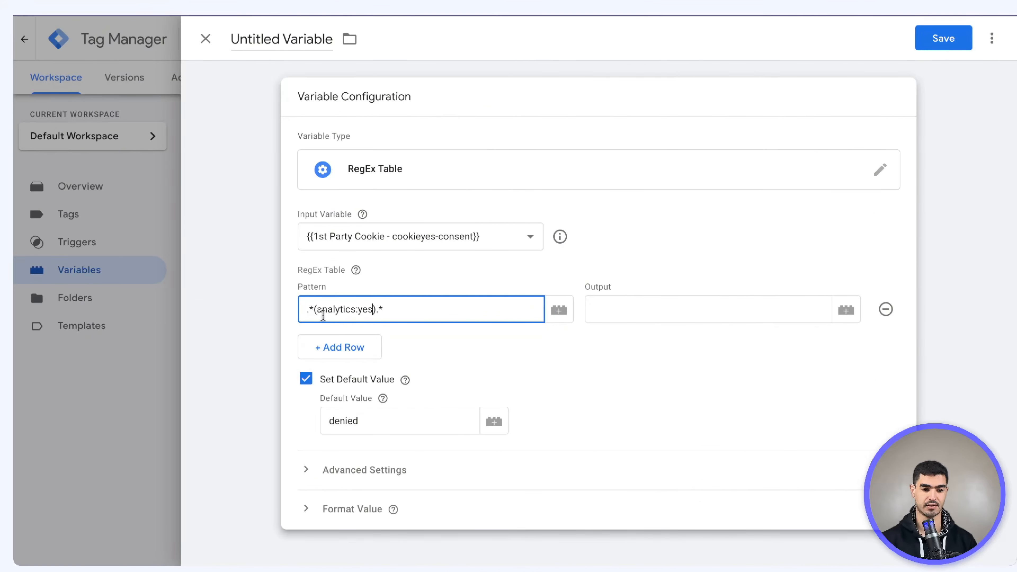
pyautogui.press('Tab')
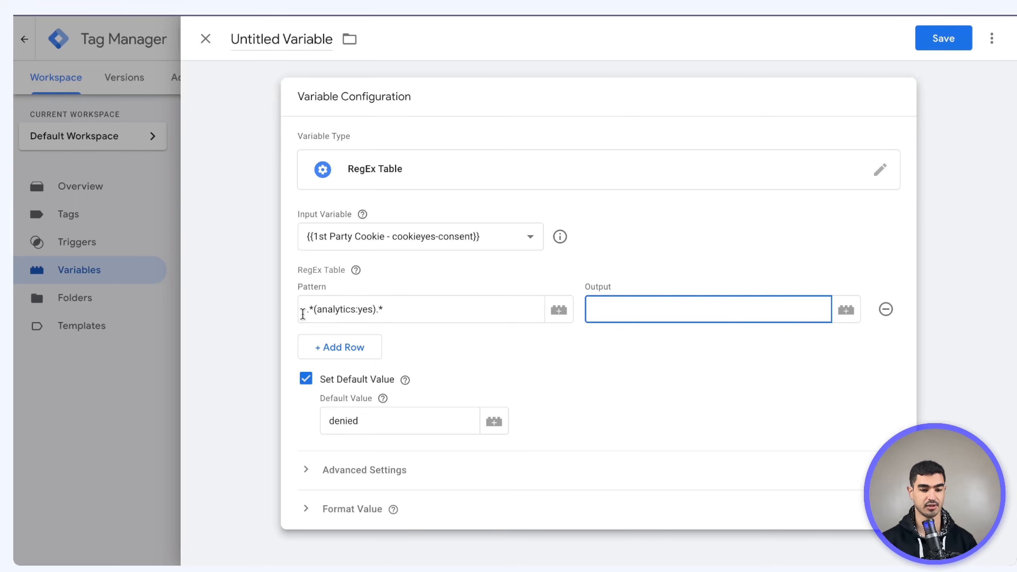
pyautogui.write('granted')
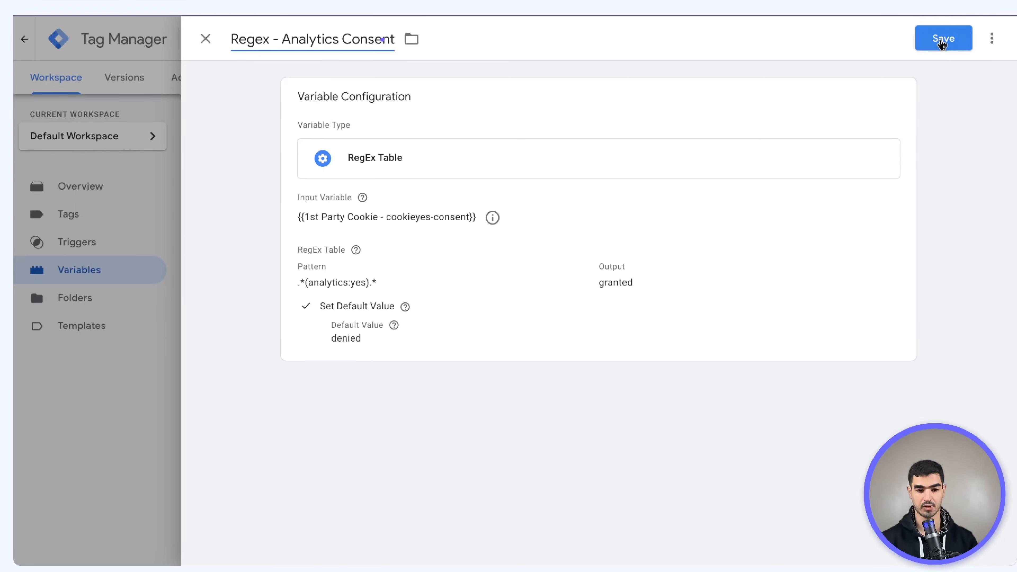
pyautogui.click(941, 44)
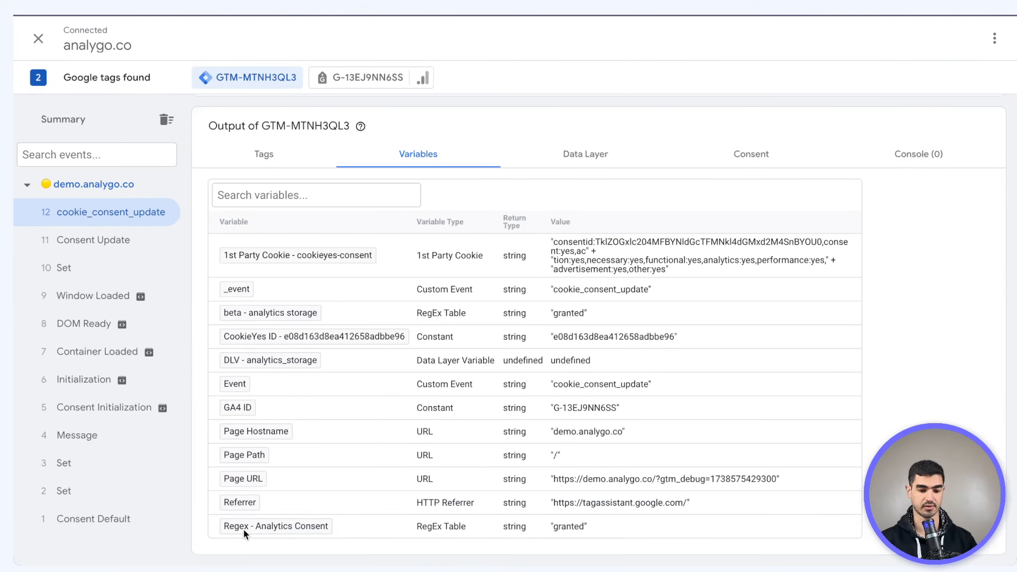
# Select Regex - Analytics Consent's granted value, then choose Reject All in the site's consent preferences
pyautogui.tripleClick(562, 526)
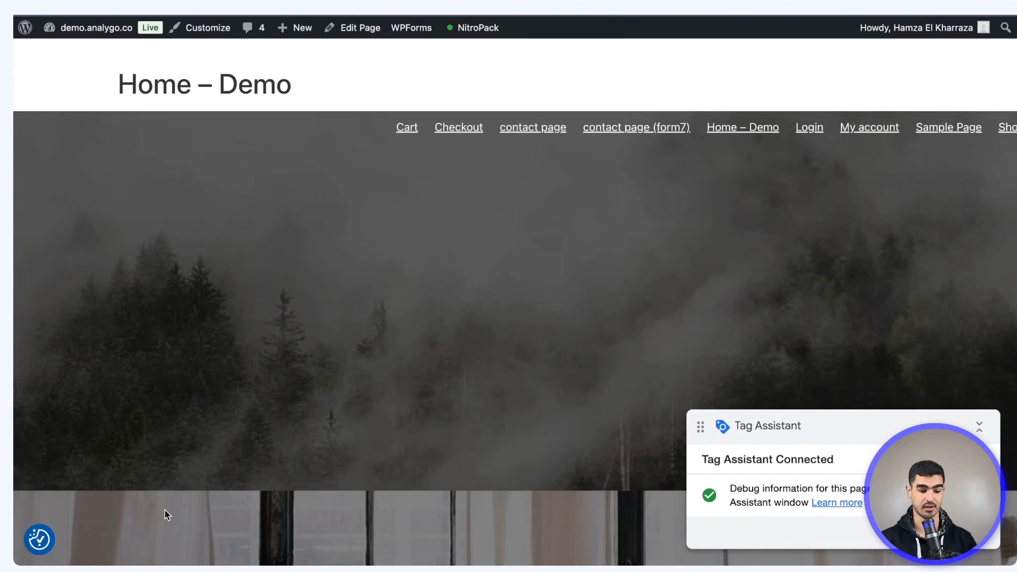
pyautogui.click(30, 540)
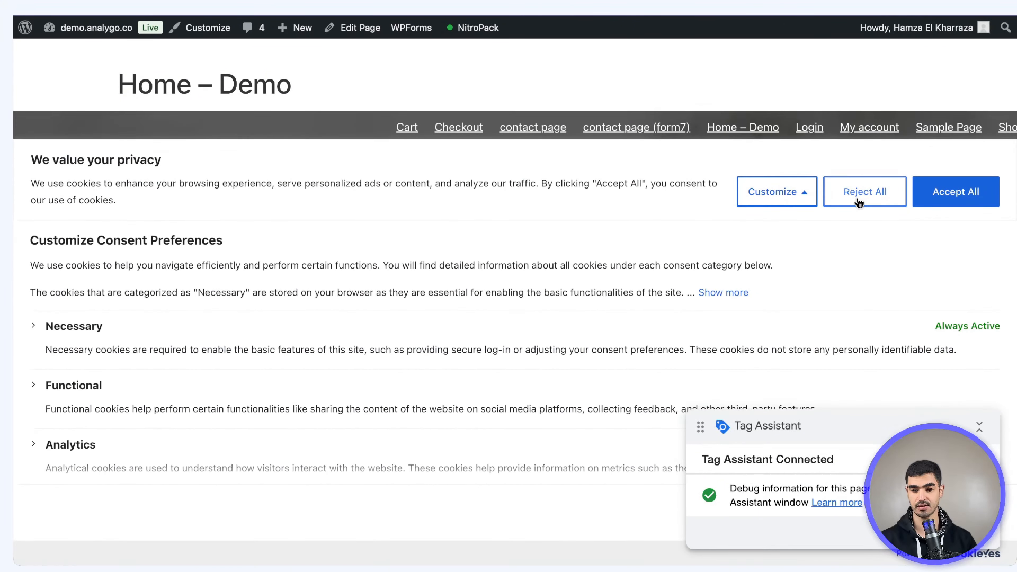
pyautogui.click(861, 196)
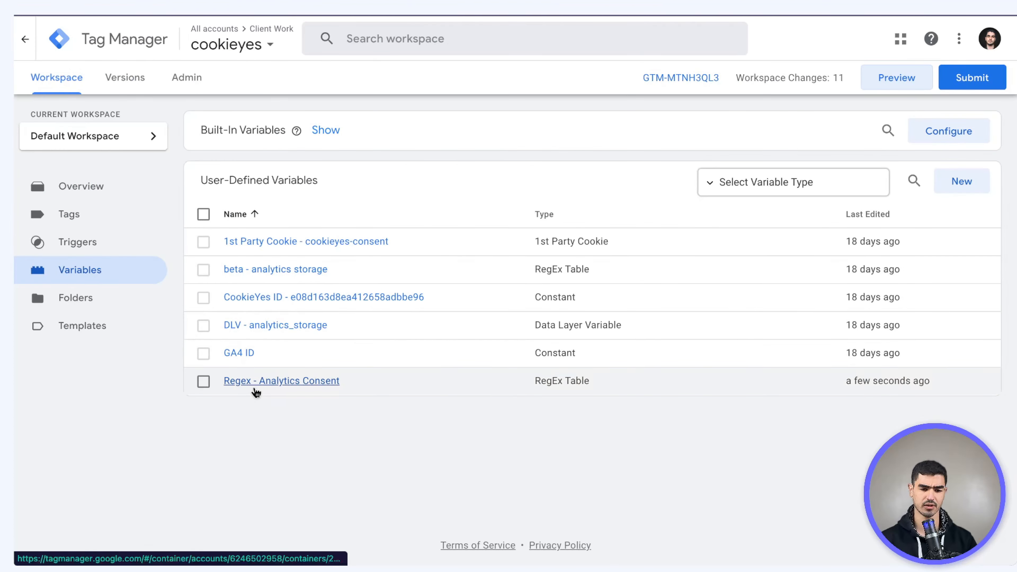
# Copy Regex - Analytics Consent and save the duplicate as Regex - Ad Consent
pyautogui.click(257, 390)
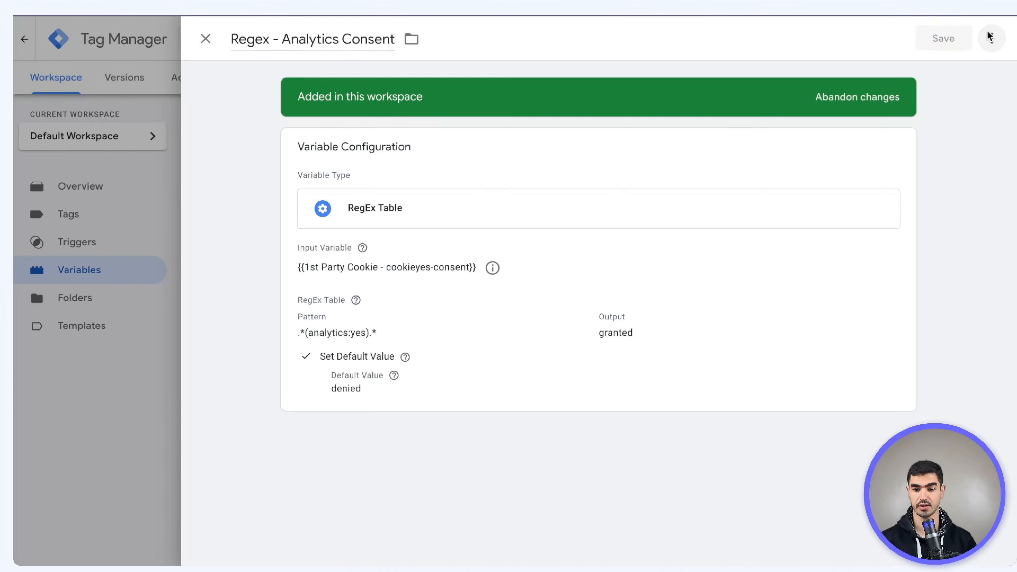
pyautogui.click(991, 38)
pyautogui.click(982, 70)
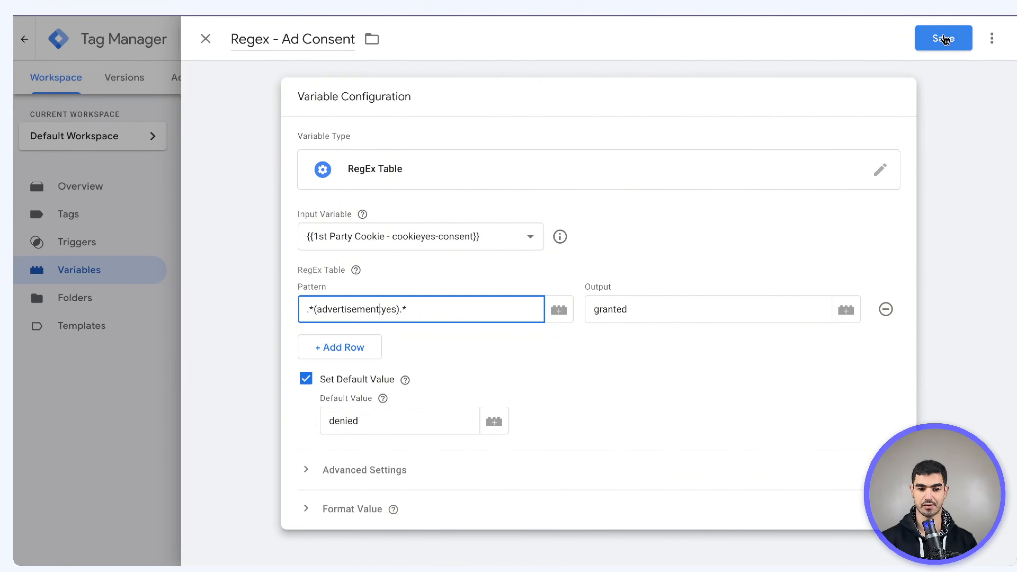
pyautogui.click(938, 39)
# Preview the container, check the consent values on the newest cookie_consent_update event, then open Tags
pyautogui.click(887, 76)
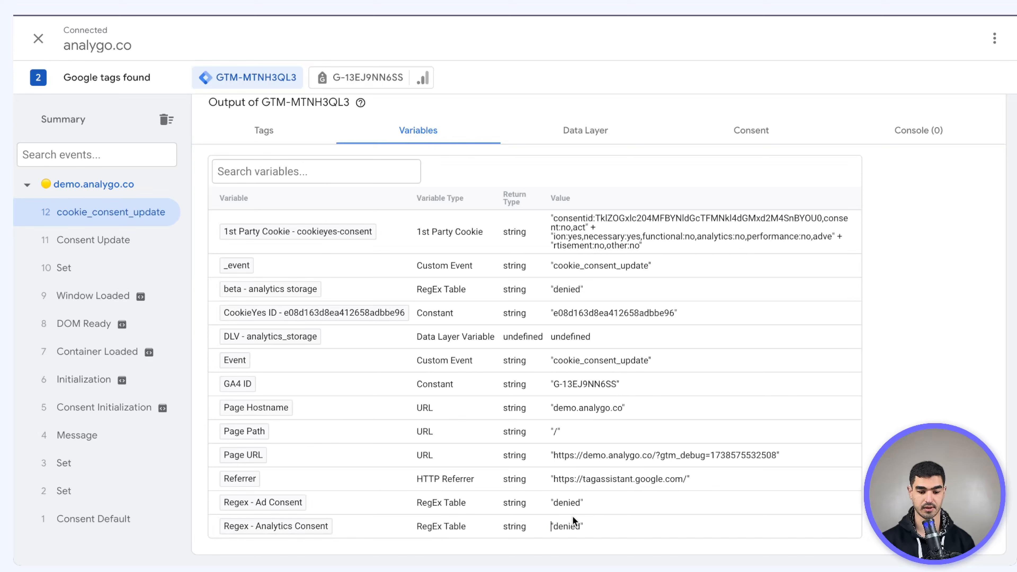
pyautogui.doubleClick(572, 515)
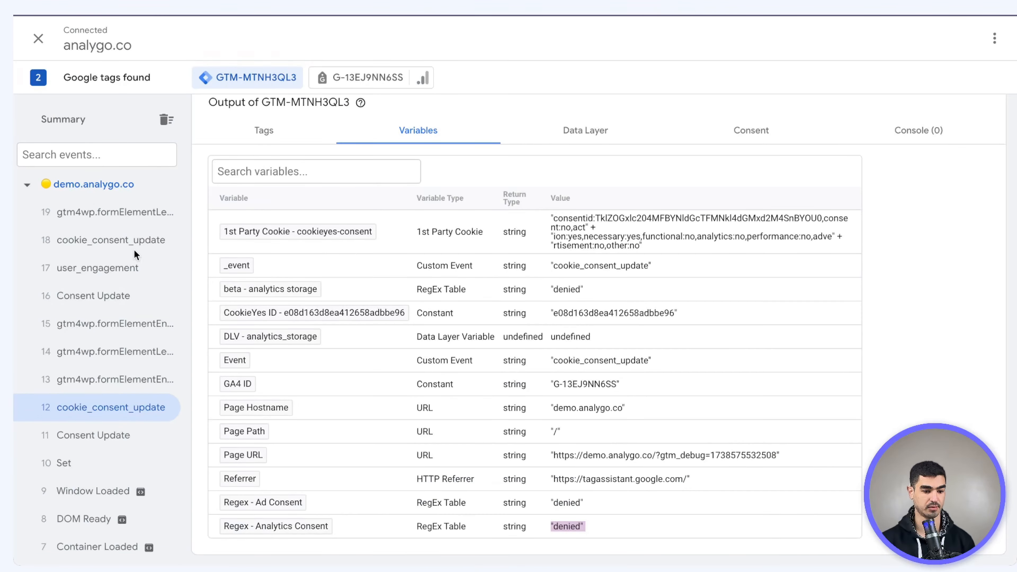
pyautogui.click(133, 249)
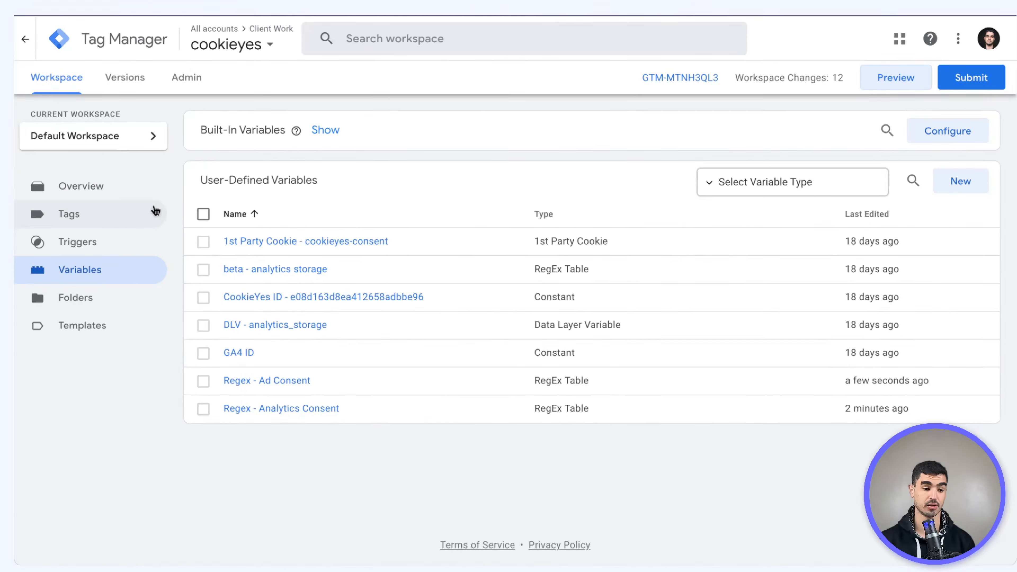
pyautogui.click(130, 215)
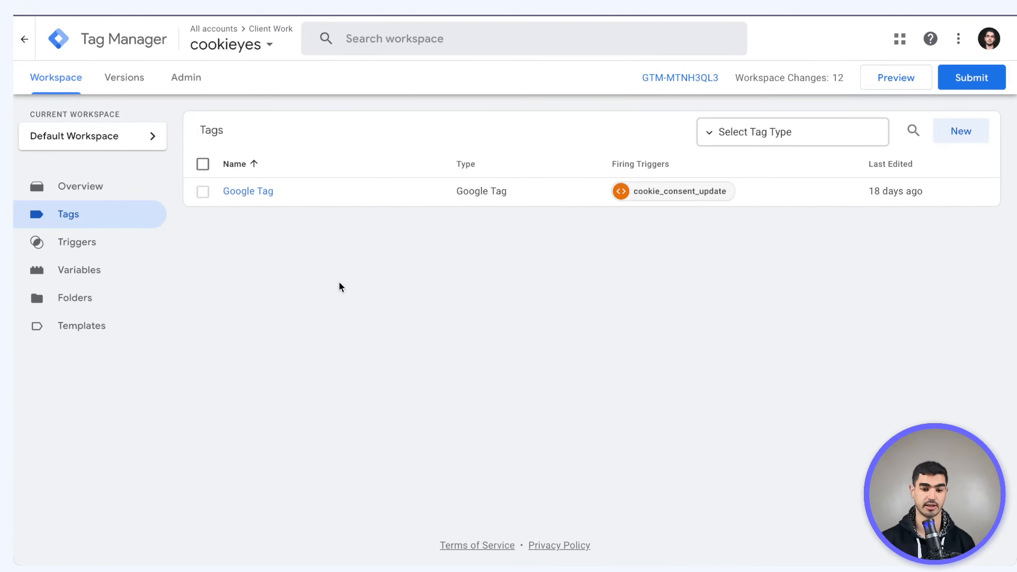
# Open the Google Tag and review its triggering and consent settings
pyautogui.click(241, 189)
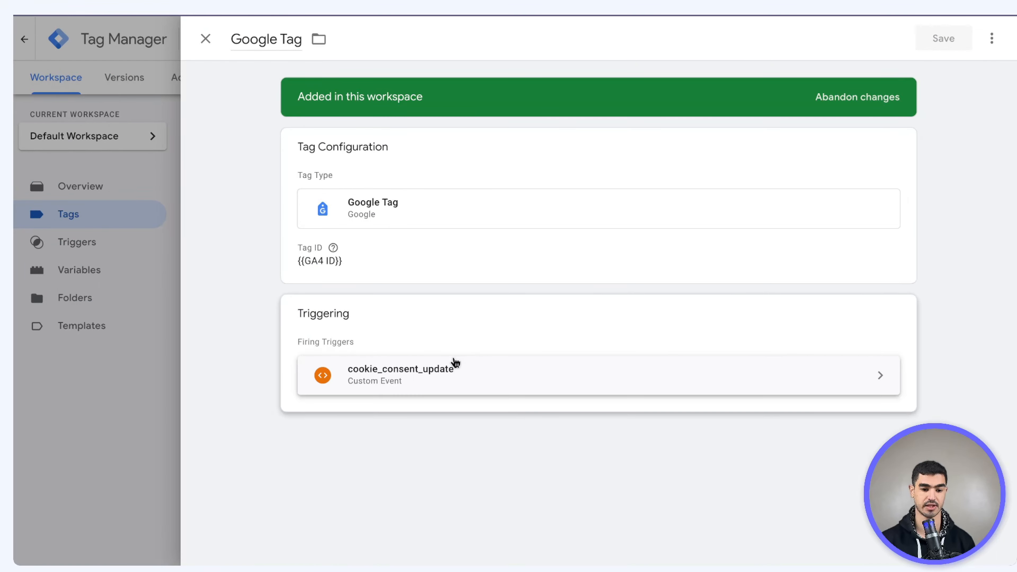
pyautogui.click(454, 363)
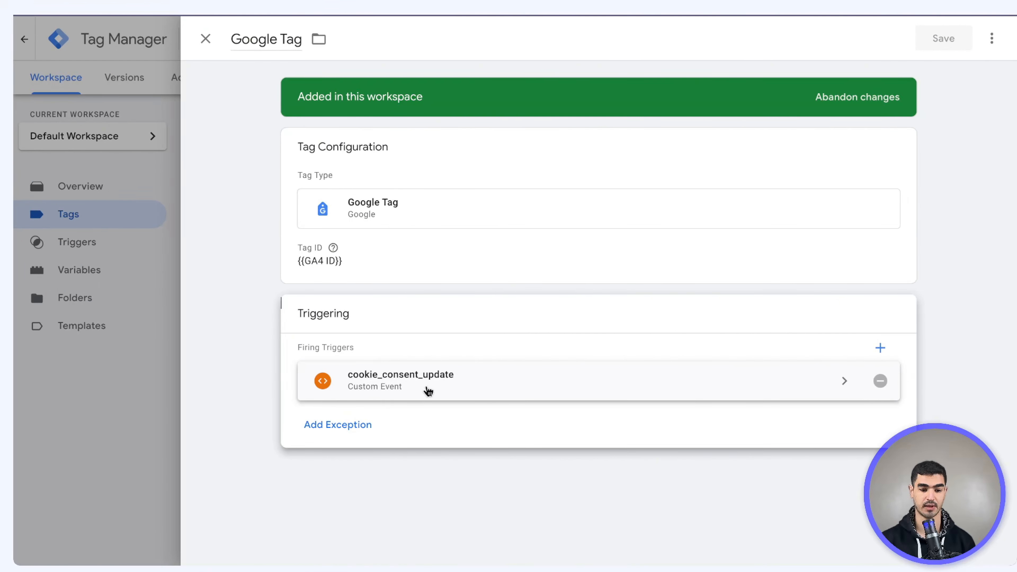
pyautogui.click(385, 234)
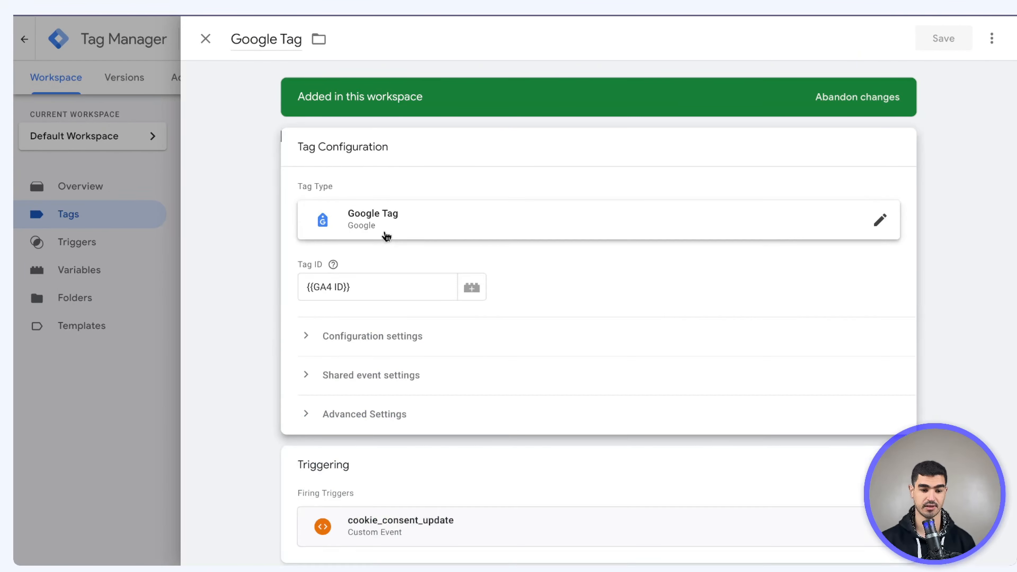
pyautogui.click(357, 394)
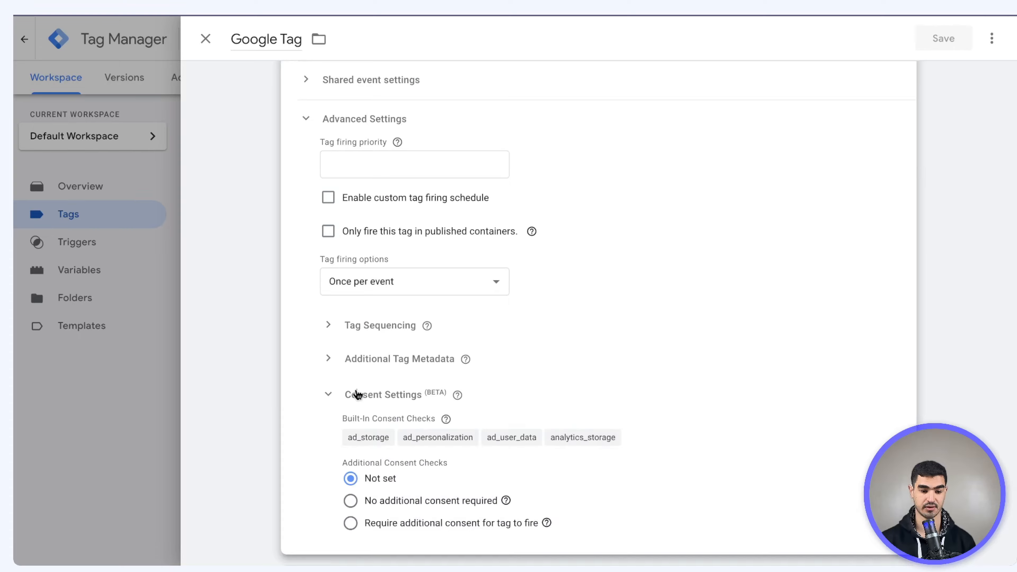
pyautogui.scroll(-3, 357, 394)
pyautogui.click(436, 516)
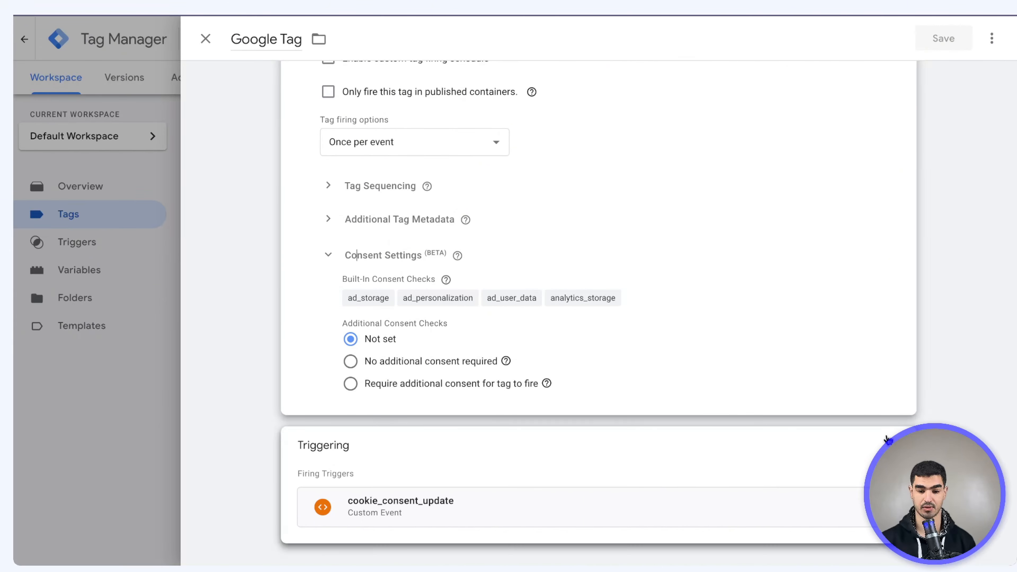
# Add an exception trigger: Custom Event '.*' as regex, firing on some custom events
pyautogui.click(347, 421)
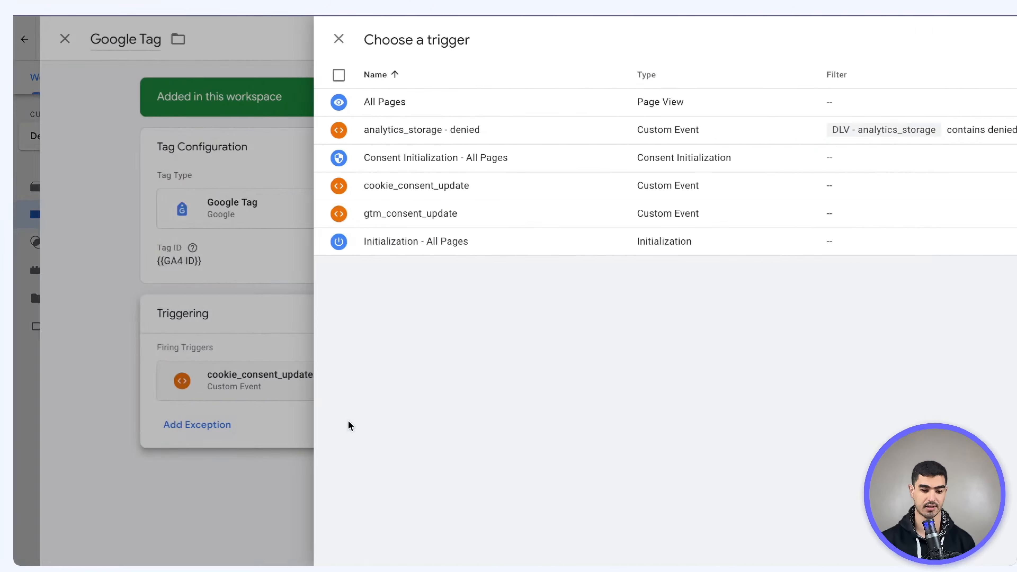
pyautogui.click(997, 37)
pyautogui.click(788, 159)
pyautogui.click(520, 319)
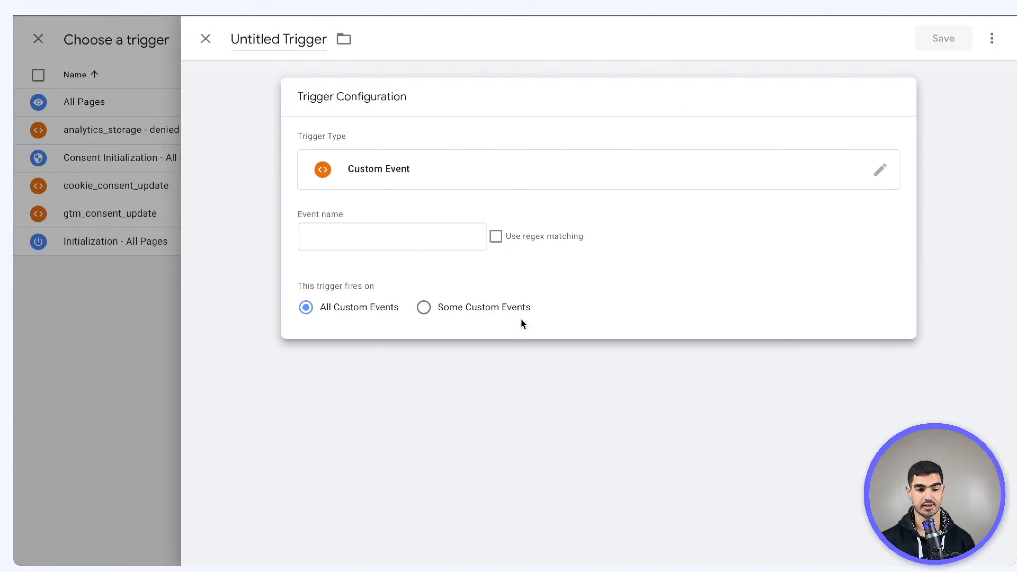
pyautogui.click(368, 241)
pyautogui.click(398, 300)
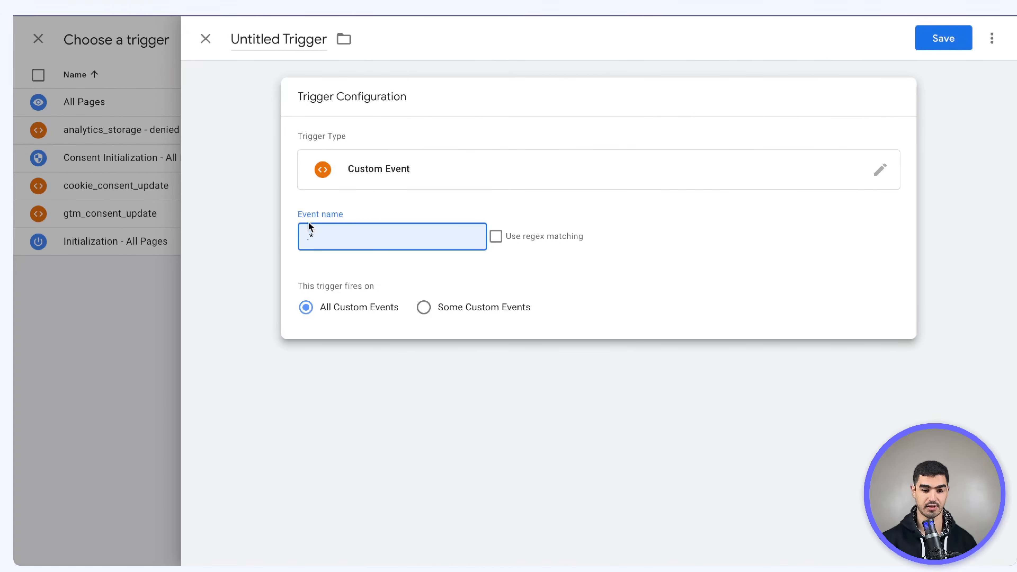
pyautogui.click(496, 238)
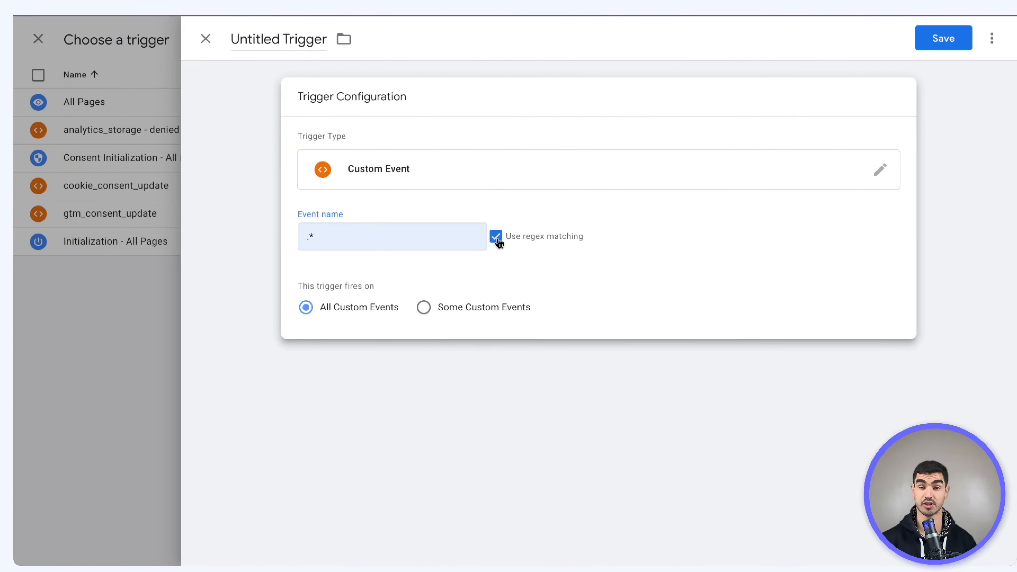
pyautogui.click(424, 307)
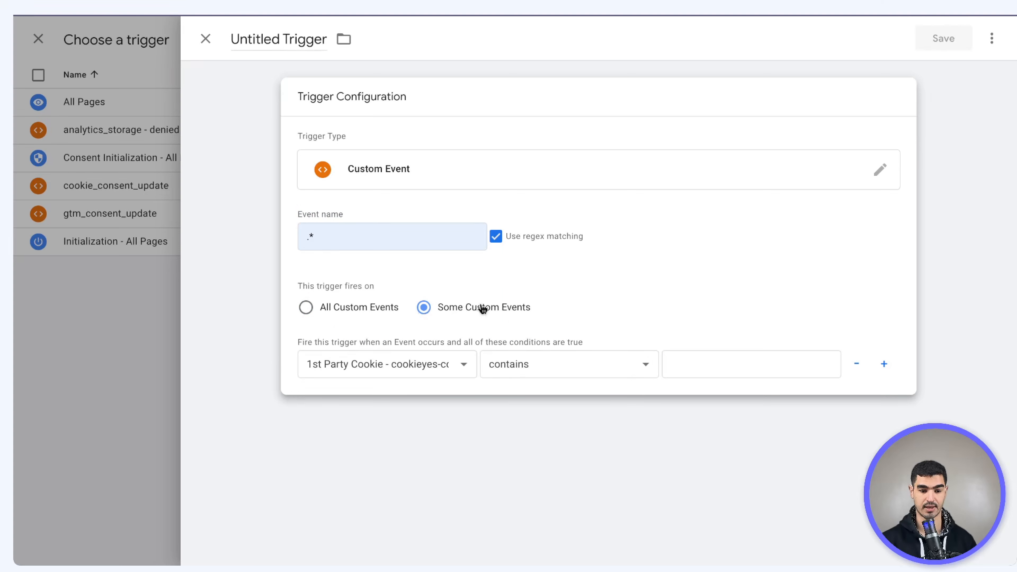
# Condition it on Regex - Analytics Consent contains denied, name it Analytics Blocked, and save both
pyautogui.click(464, 365)
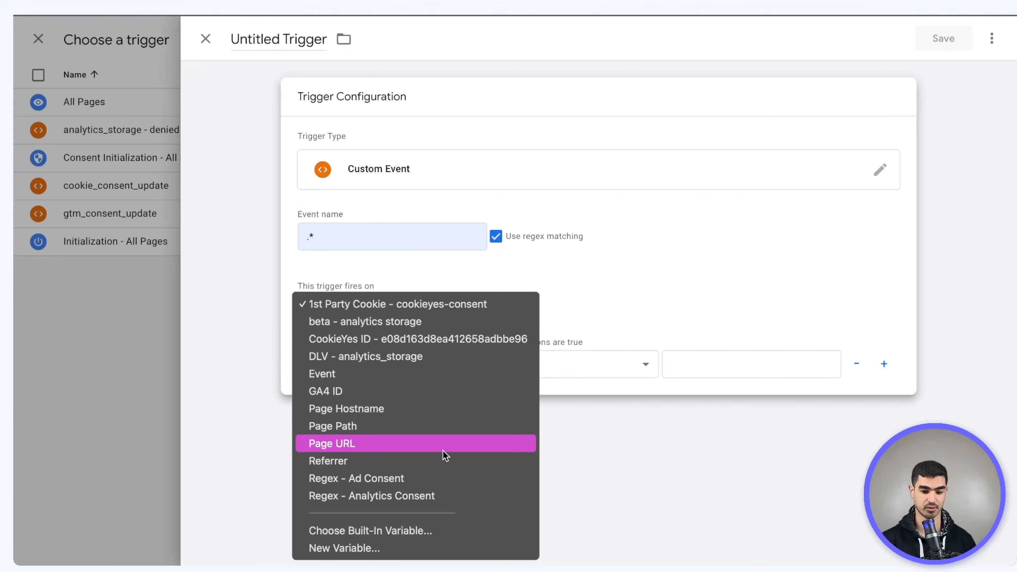
pyautogui.click(420, 489)
pyautogui.click(734, 375)
pyautogui.write('d')
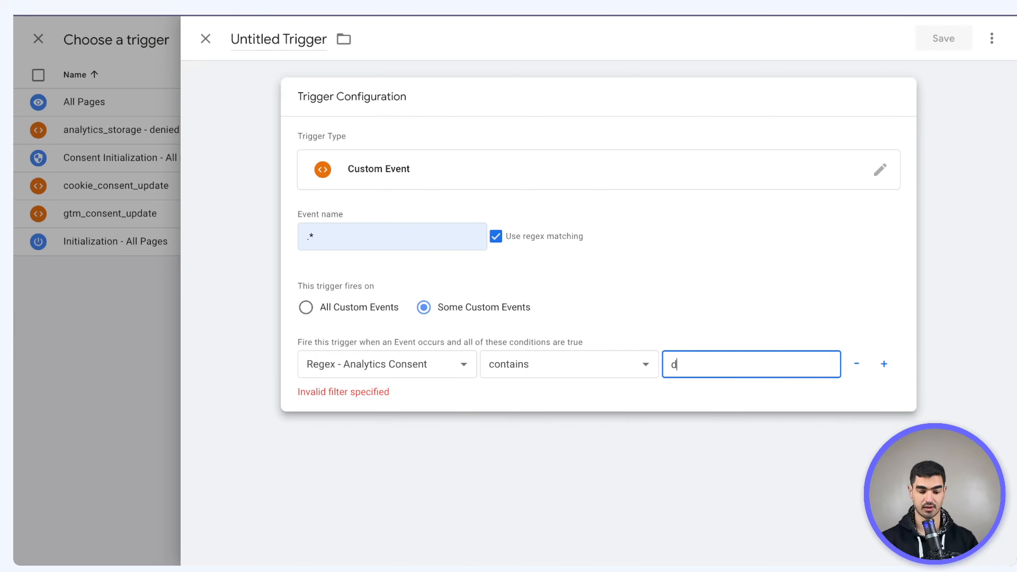
pyautogui.write('enied')
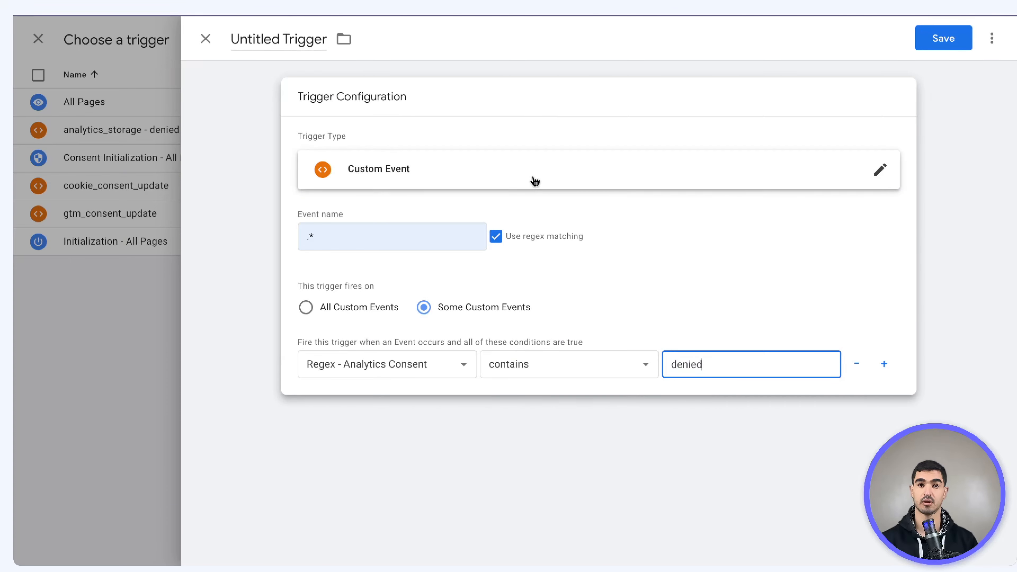
pyautogui.click(278, 39)
pyautogui.write('A')
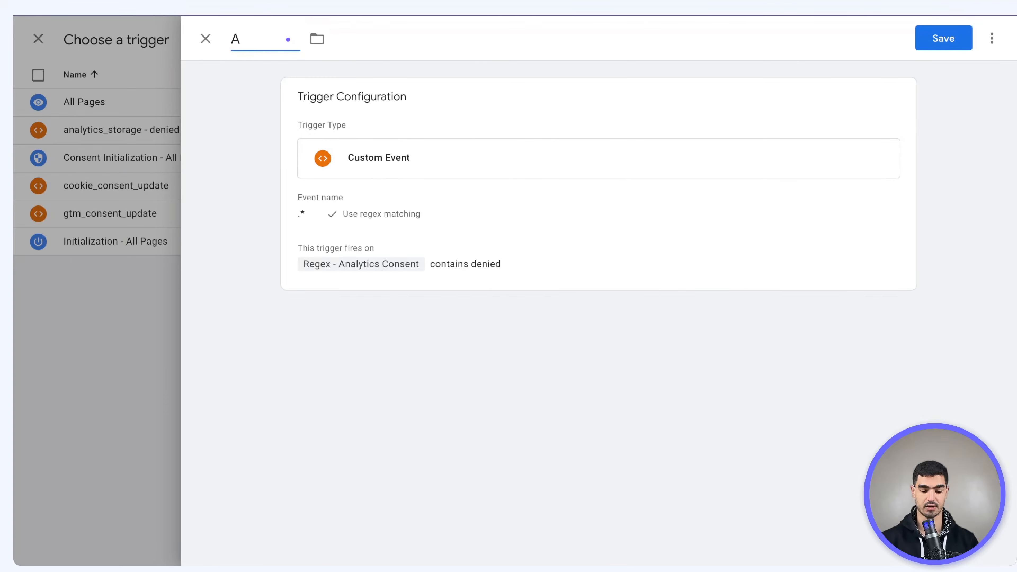
pyautogui.write('nalytics Blocked')
pyautogui.click(960, 39)
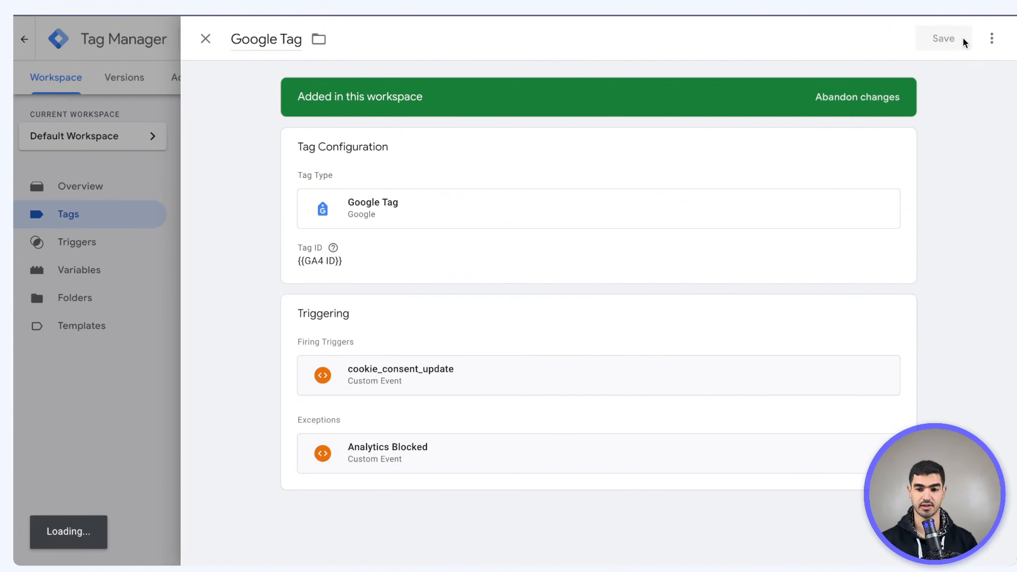
pyautogui.click(961, 39)
# Re-run Preview, check the consent state, and confirm event 17 cookie_consent_update lists Google Tag under Tags Not Fired
pyautogui.click(900, 80)
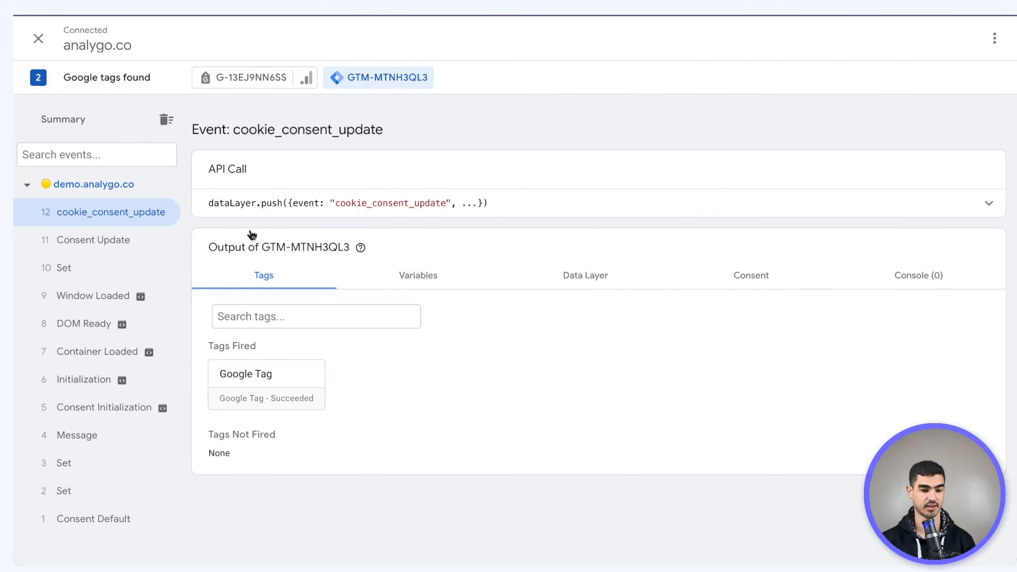
pyautogui.click(779, 275)
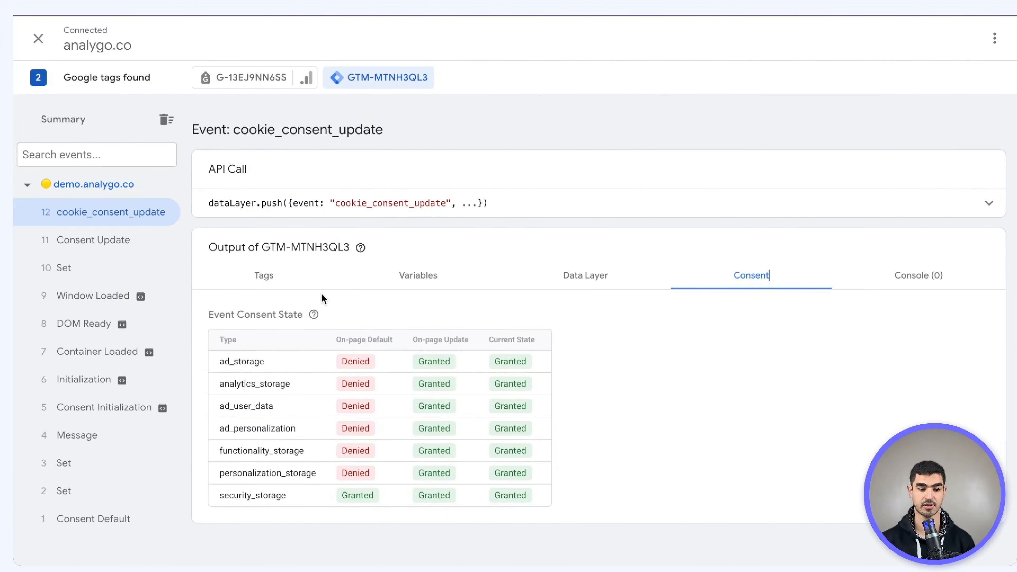
pyautogui.click(317, 280)
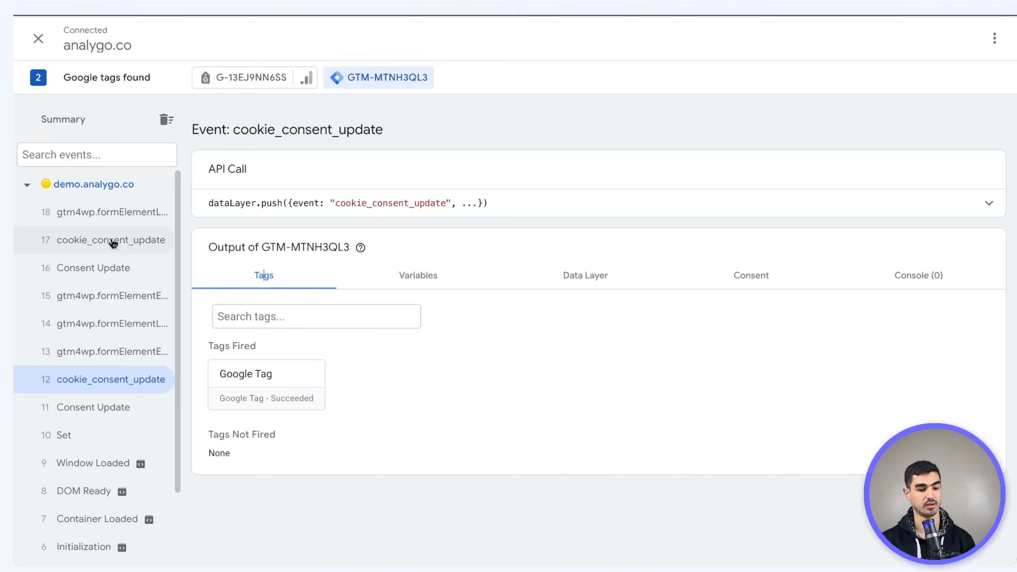
pyautogui.click(113, 240)
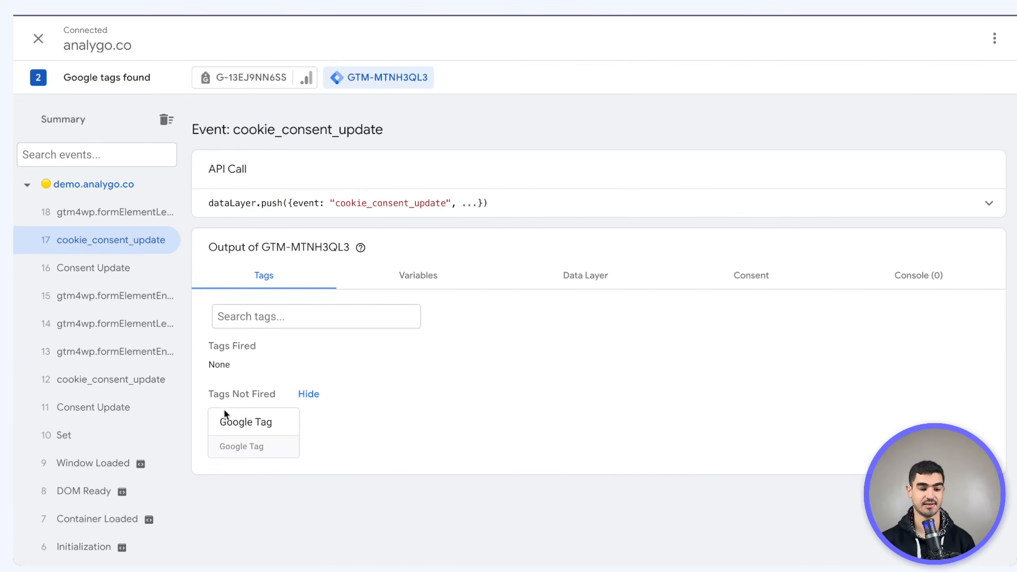